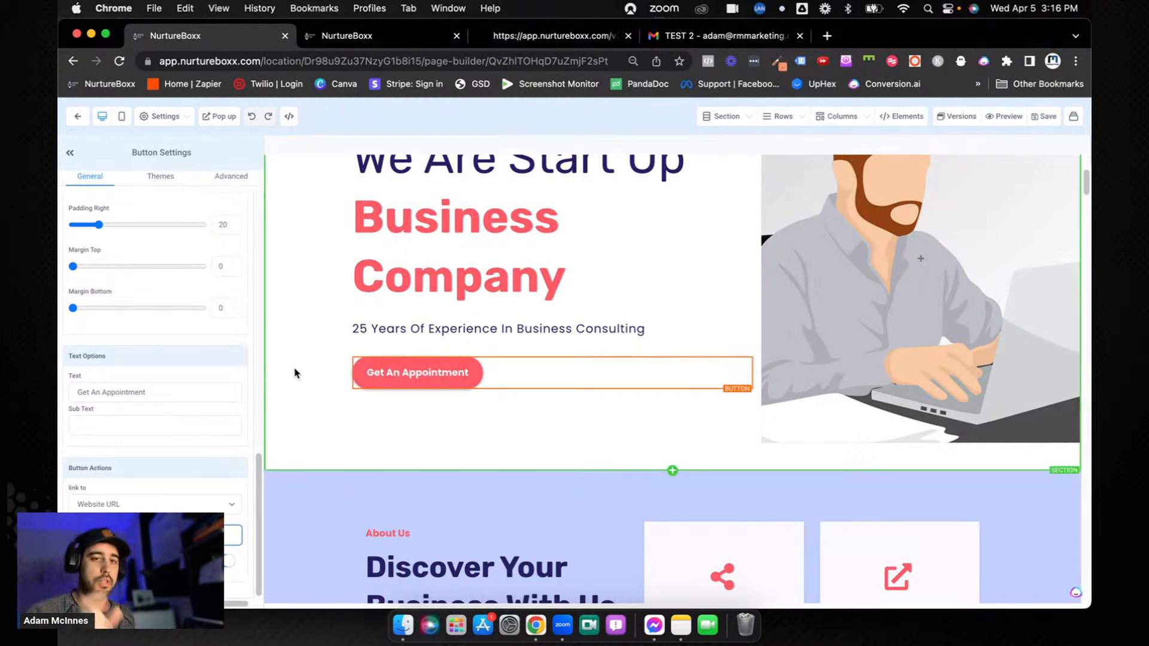
# Open the test contact's record from Contacts and insert the Appointment trigger link into a new email's body
pyautogui.click(78, 116)
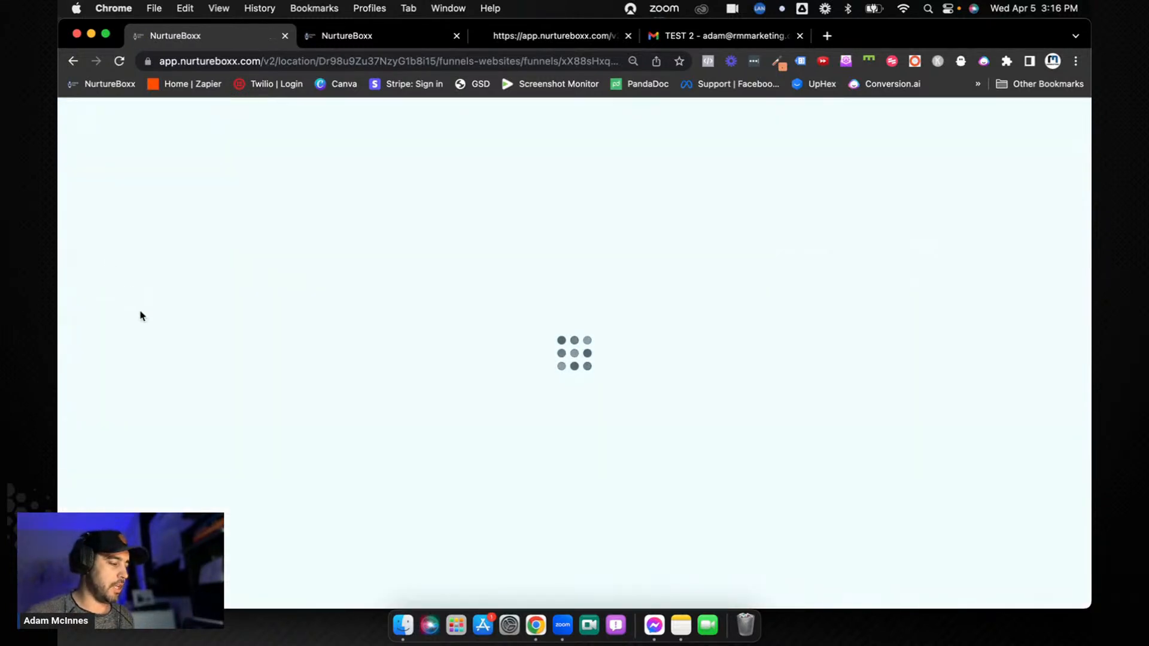
pyautogui.click(96, 275)
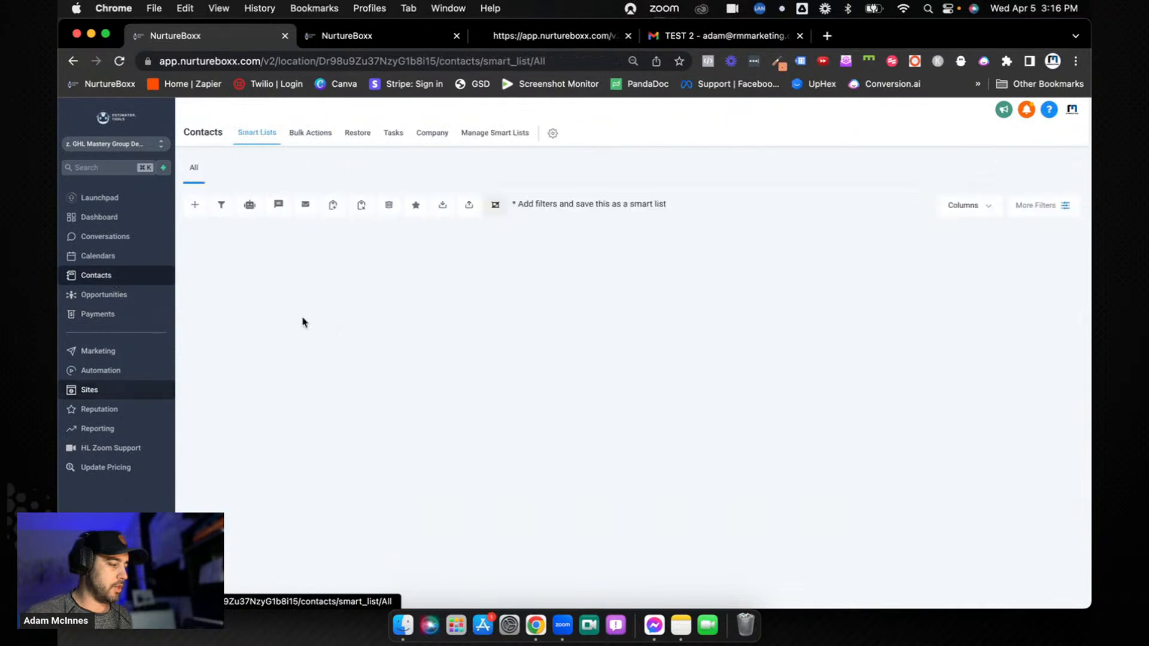
pyautogui.click(324, 308)
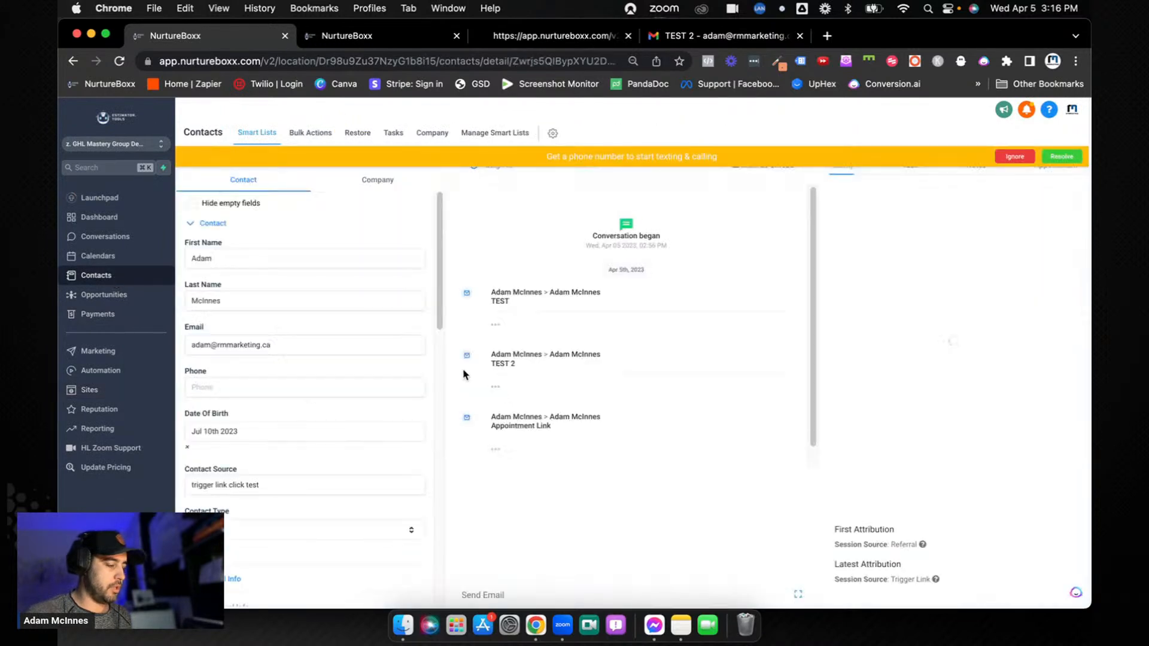
pyautogui.click(495, 594)
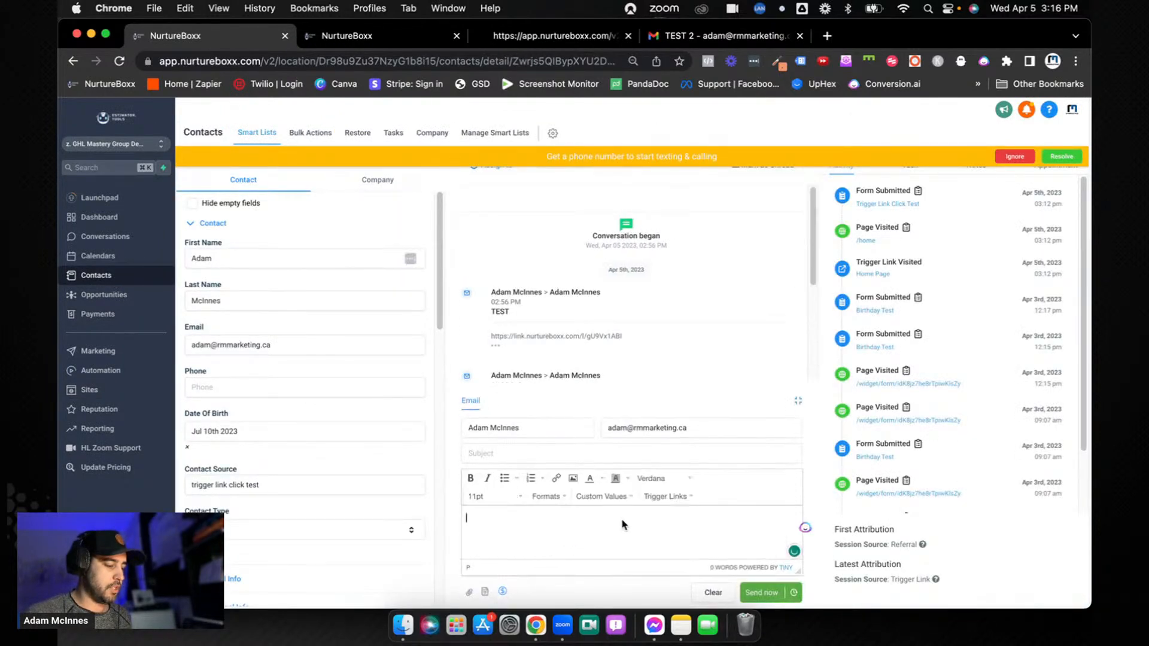
pyautogui.click(666, 498)
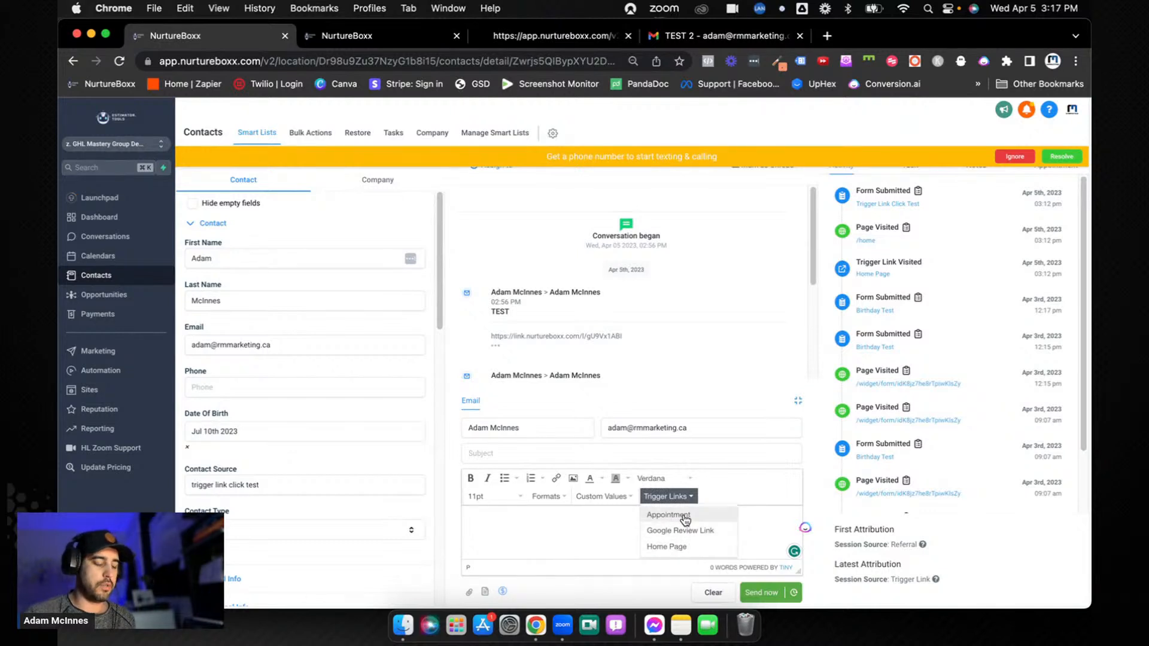
pyautogui.click(685, 515)
pyautogui.moveTo(630, 518); pyautogui.dragTo(462, 517)
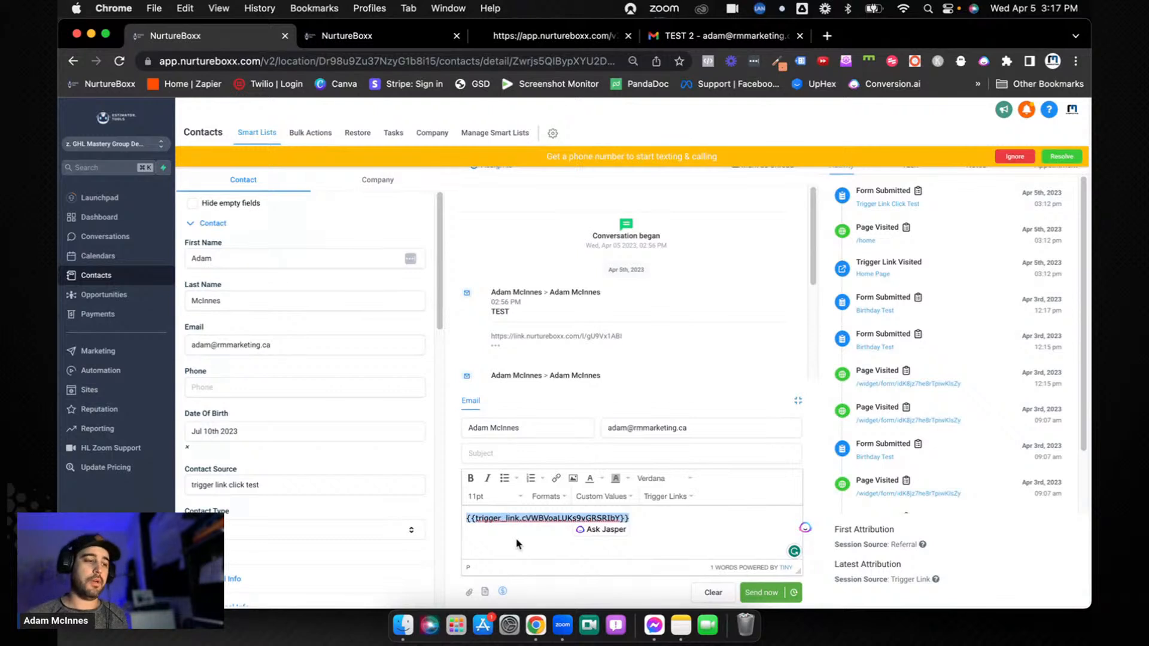
# Review the contact's recent activity history and dismiss the phone number notice
pyautogui.scroll(-2, 933, 411)
pyautogui.scroll(2, 934, 411)
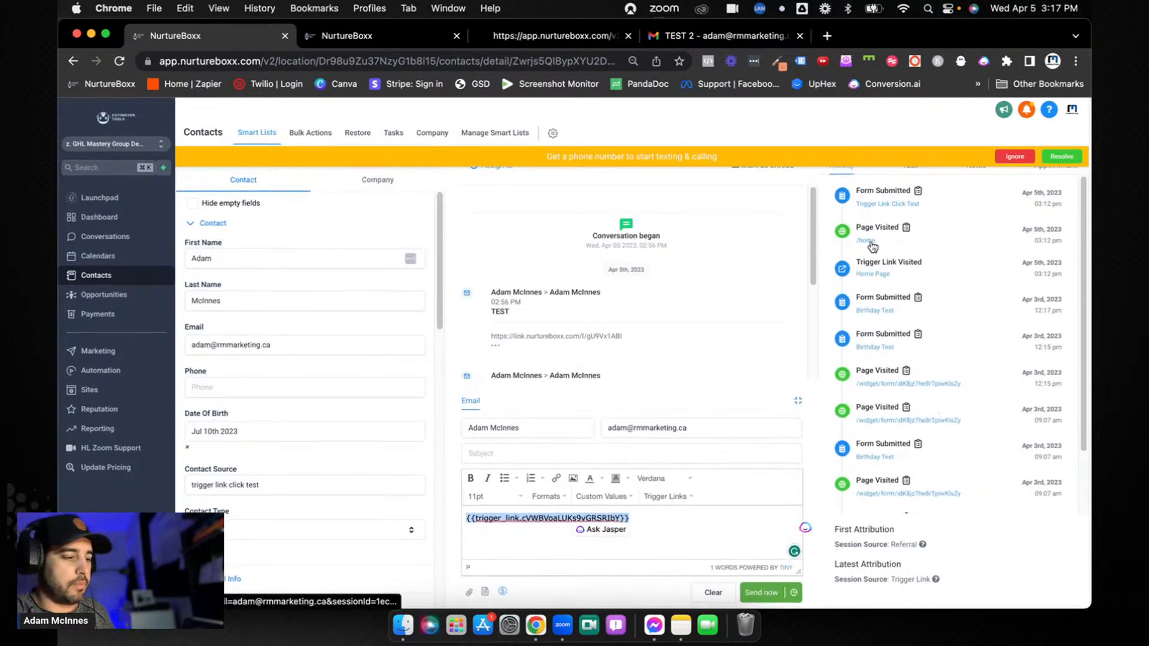
pyautogui.click(1014, 158)
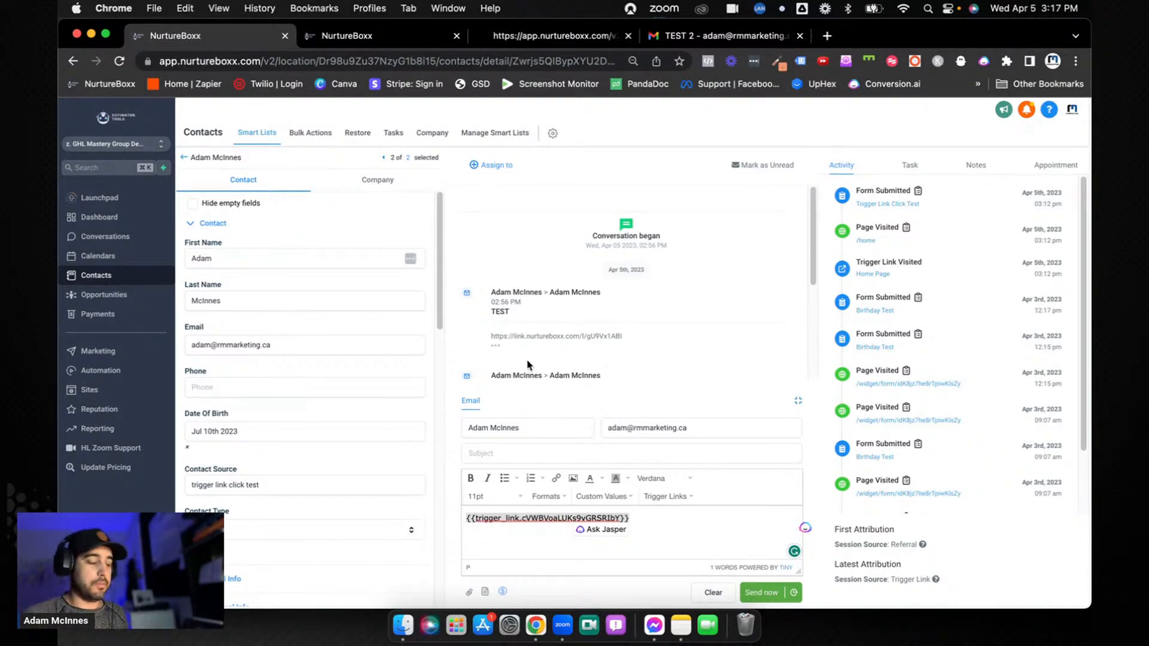
# Open the Home page of the Digital Marketing-003-2.0 funnel for editing and view its Get An Appointment button
pyautogui.click(91, 390)
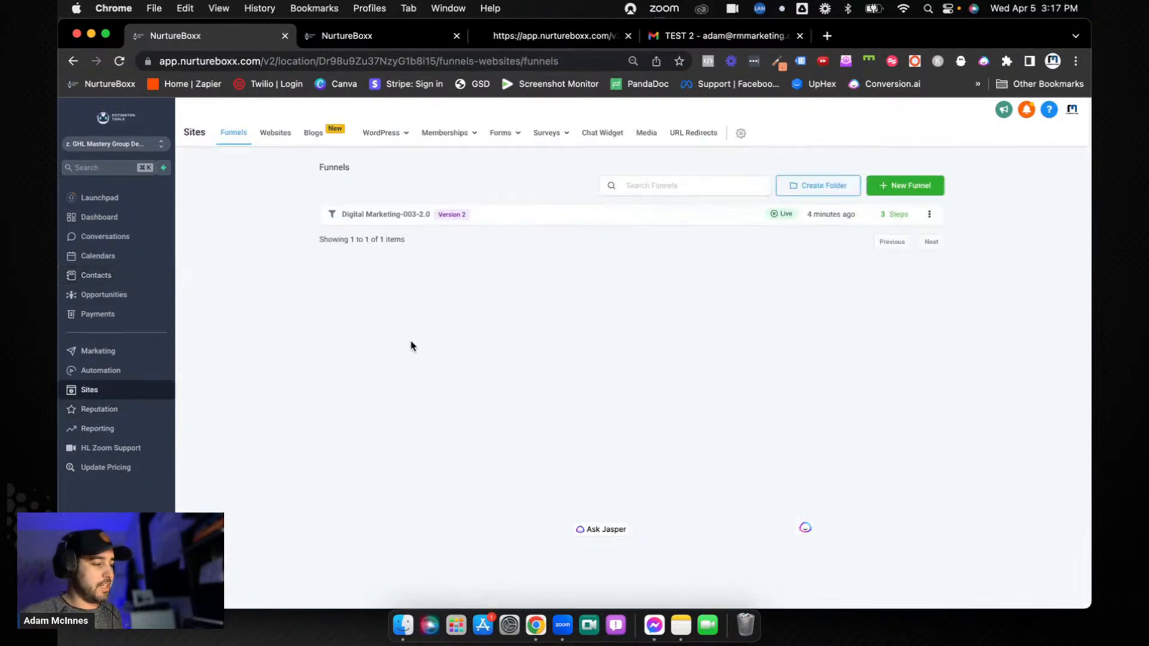
pyautogui.click(394, 215)
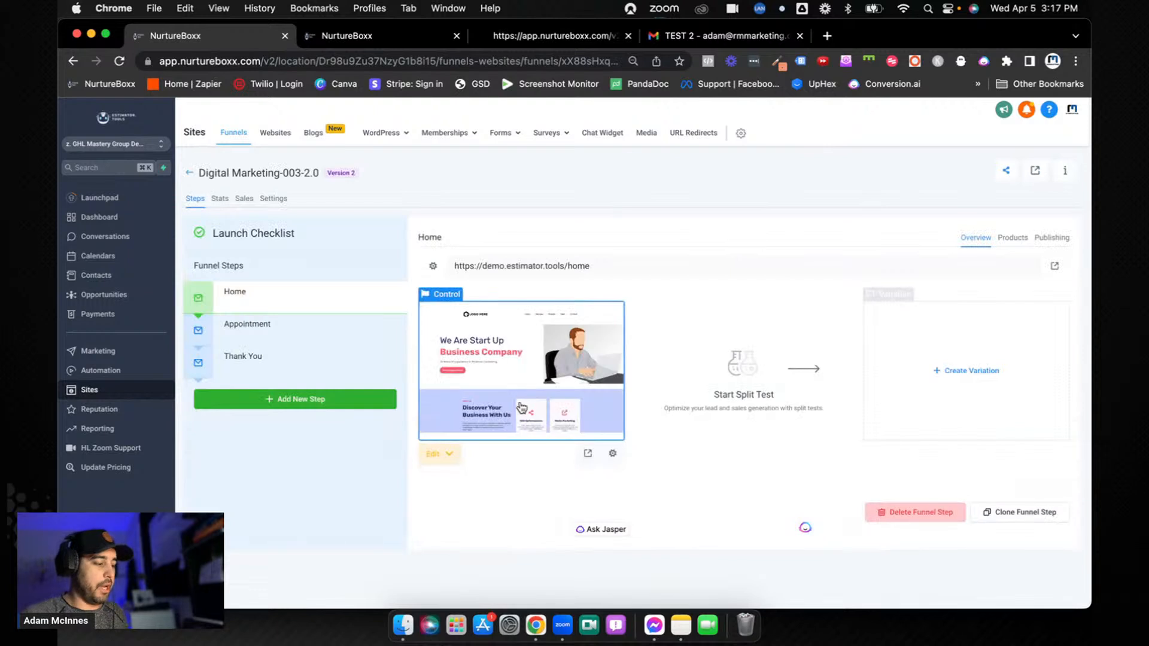
pyautogui.click(517, 382)
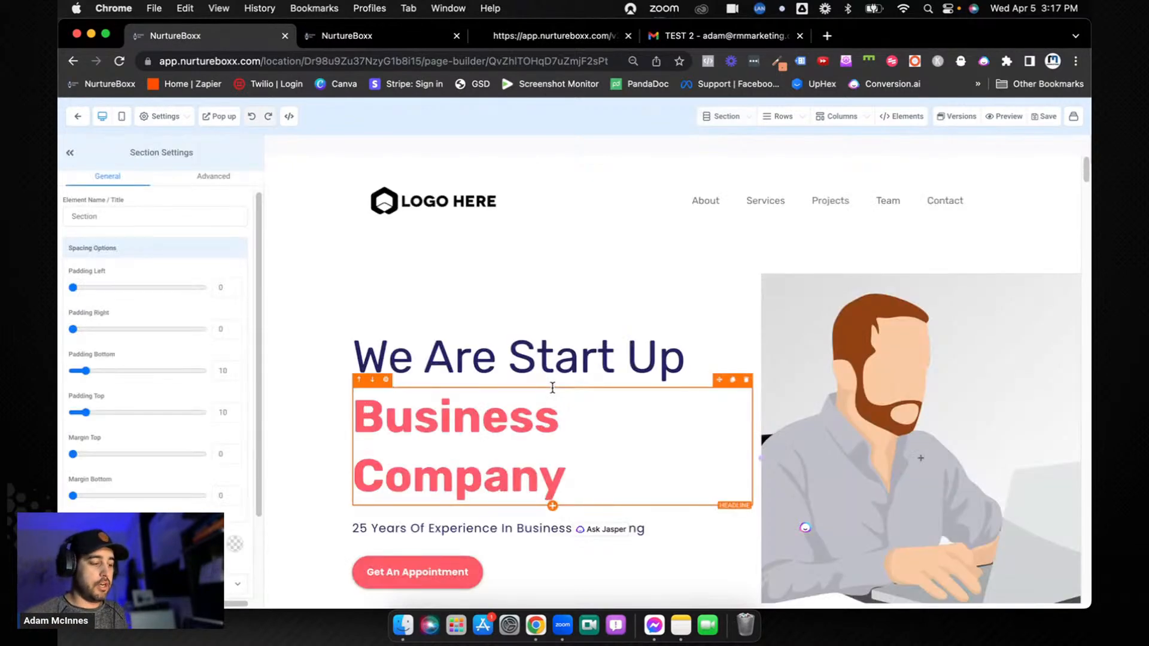
pyautogui.scroll(-3, 552, 388)
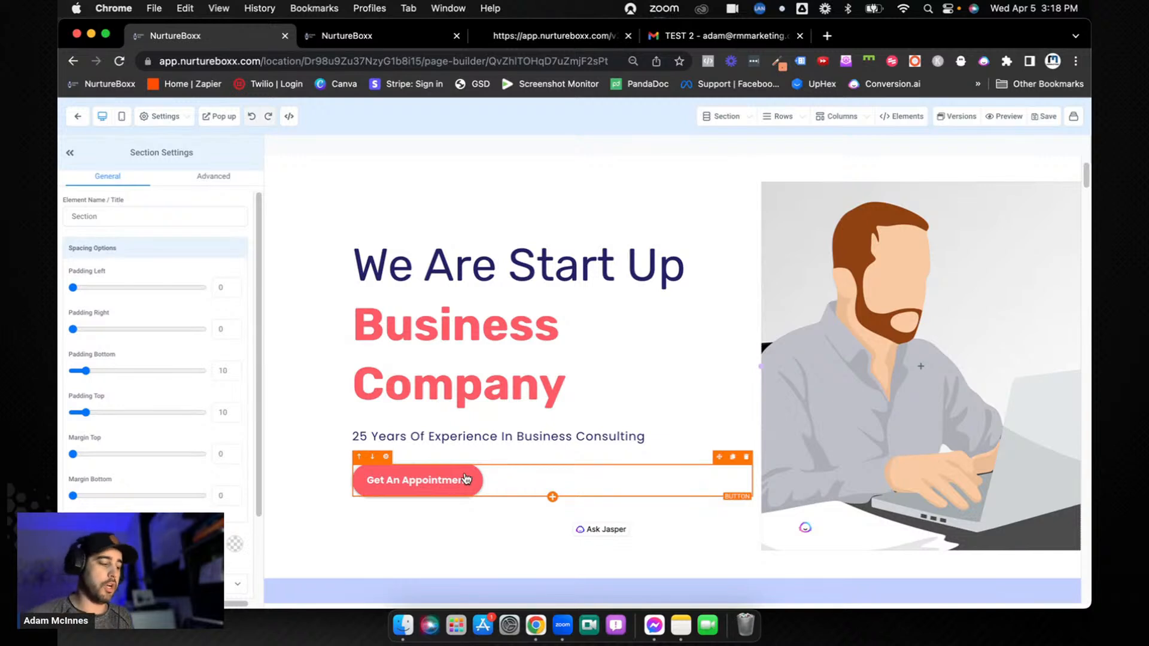
# Open the Trigger Link Click Test form and inspect the hidden Email field's query key and the Schedule Appointment button's settings
pyautogui.click(78, 116)
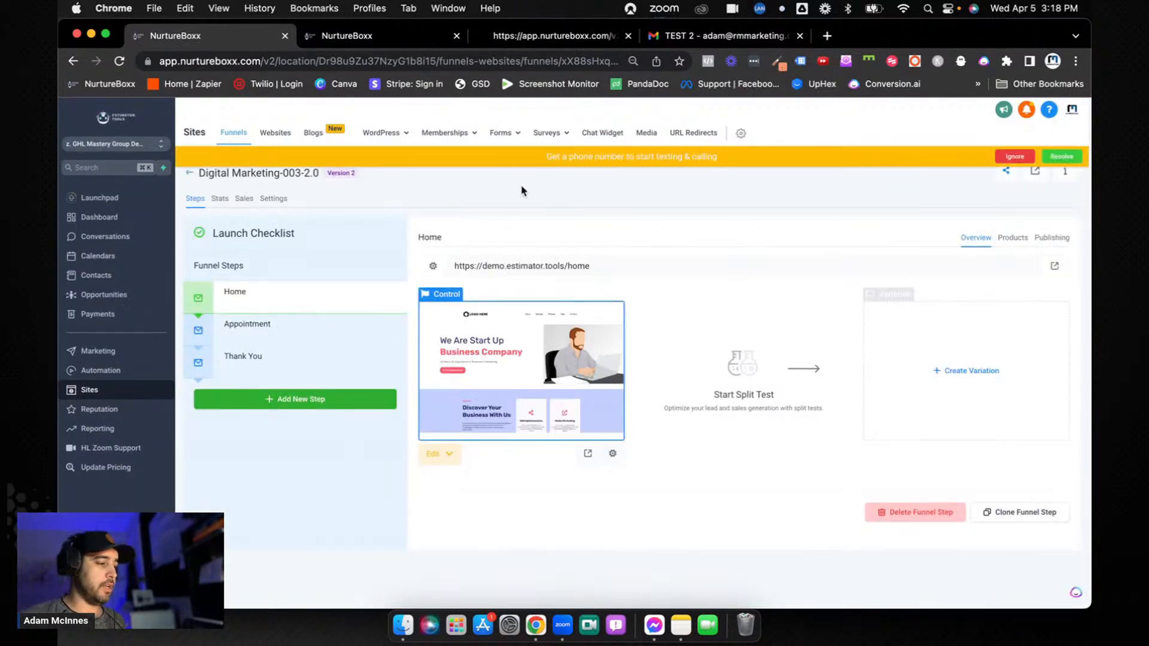
pyautogui.moveTo(507, 136)
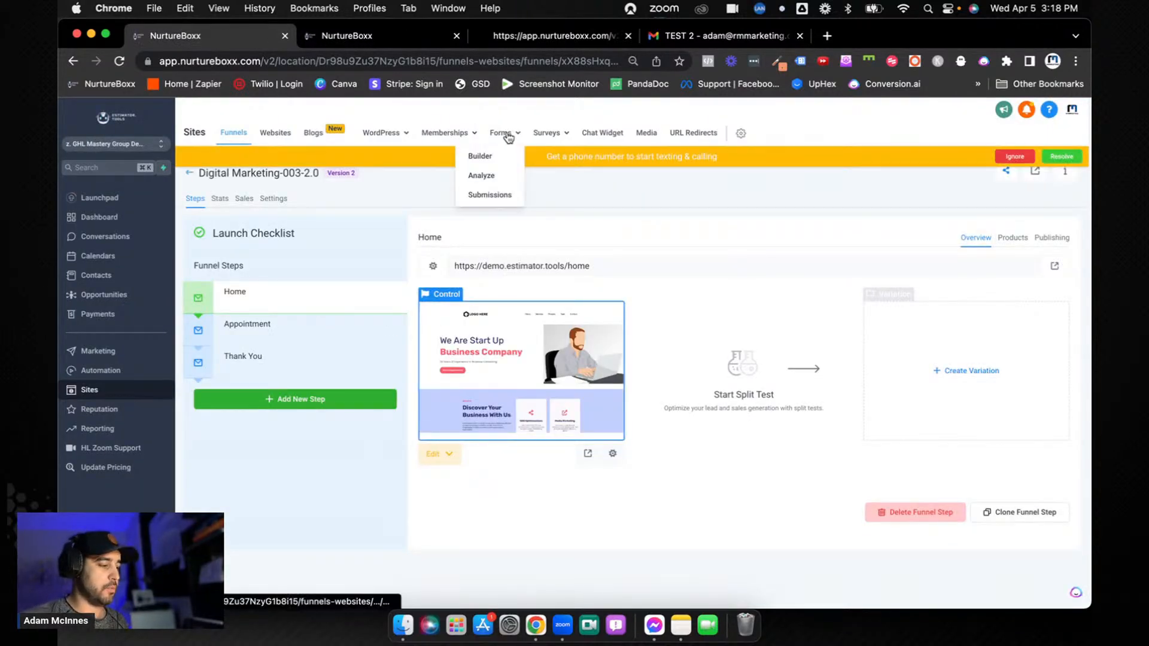
pyautogui.click(510, 134)
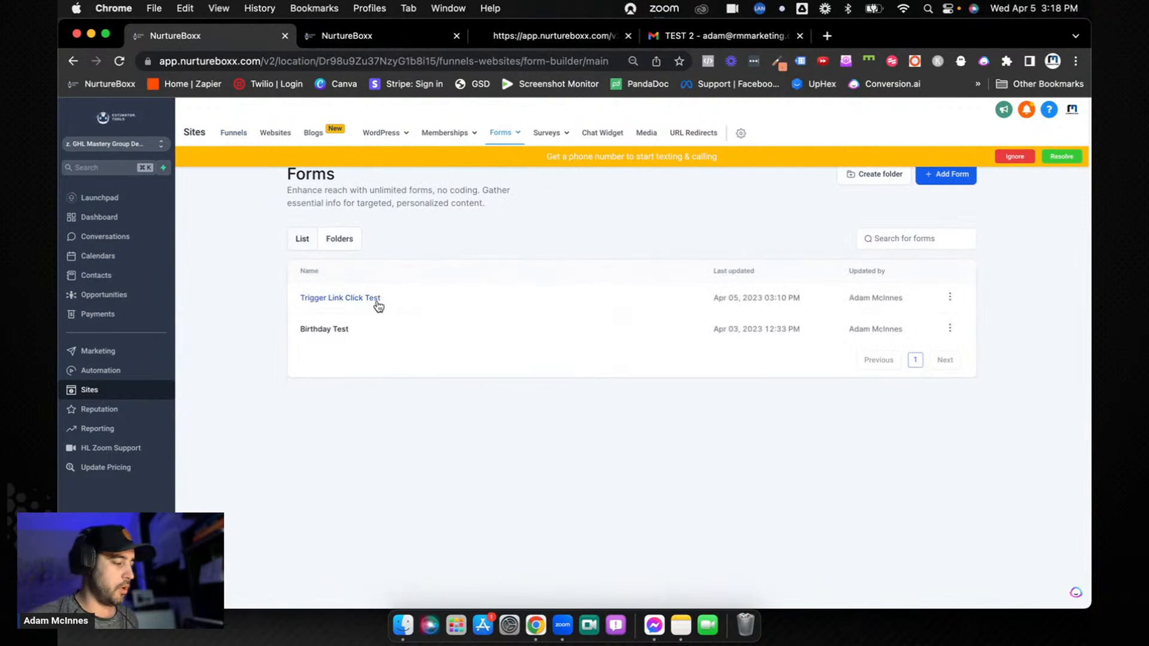
pyautogui.click(367, 299)
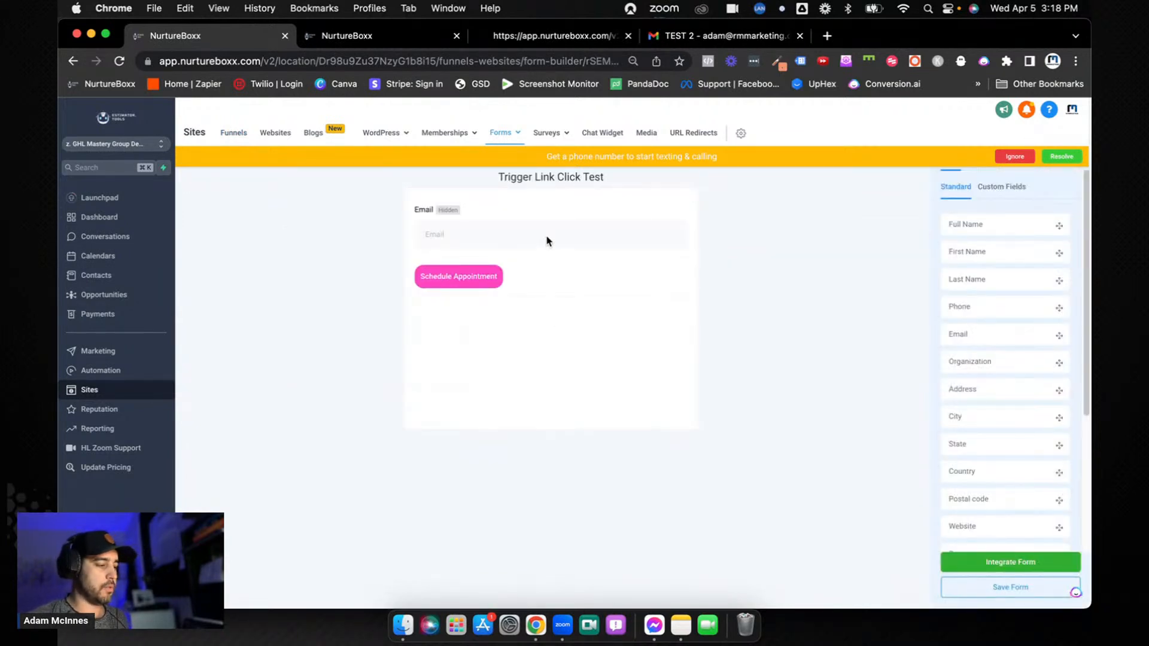
pyautogui.click(546, 241)
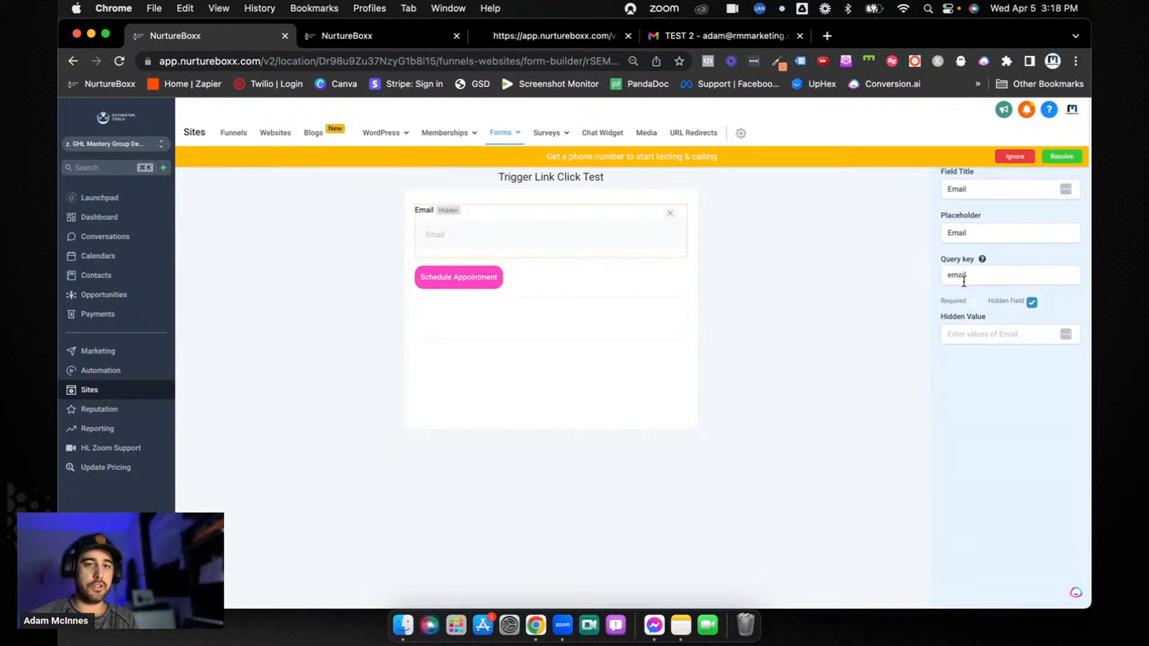
pyautogui.moveTo(973, 277); pyautogui.dragTo(937, 282)
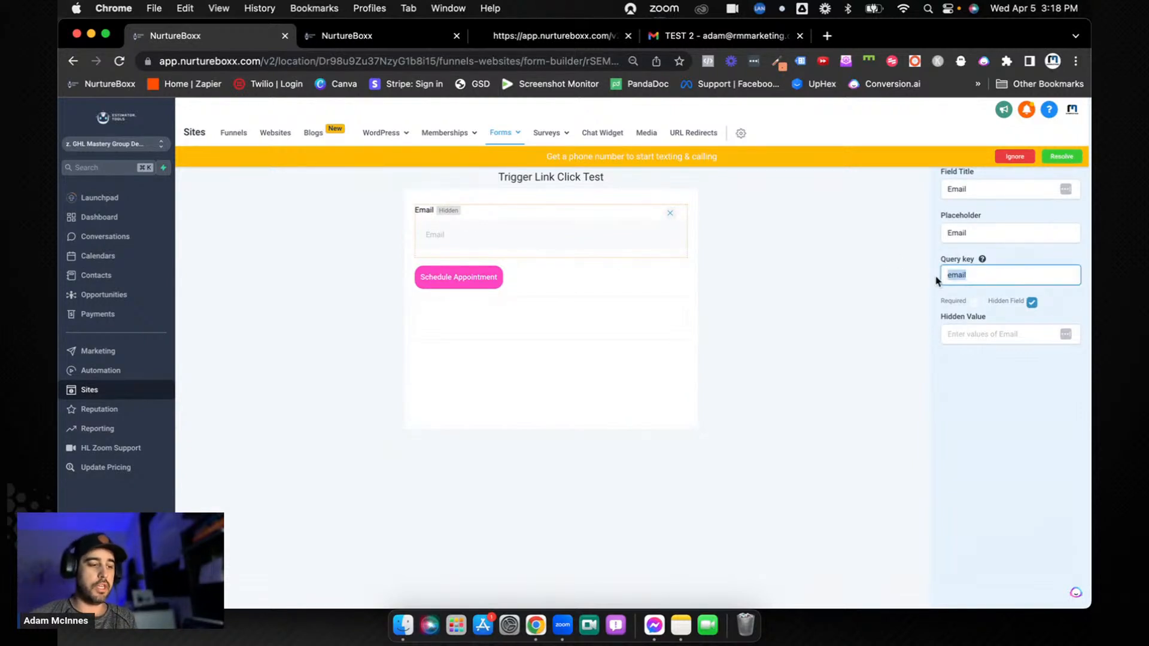
pyautogui.click(921, 292)
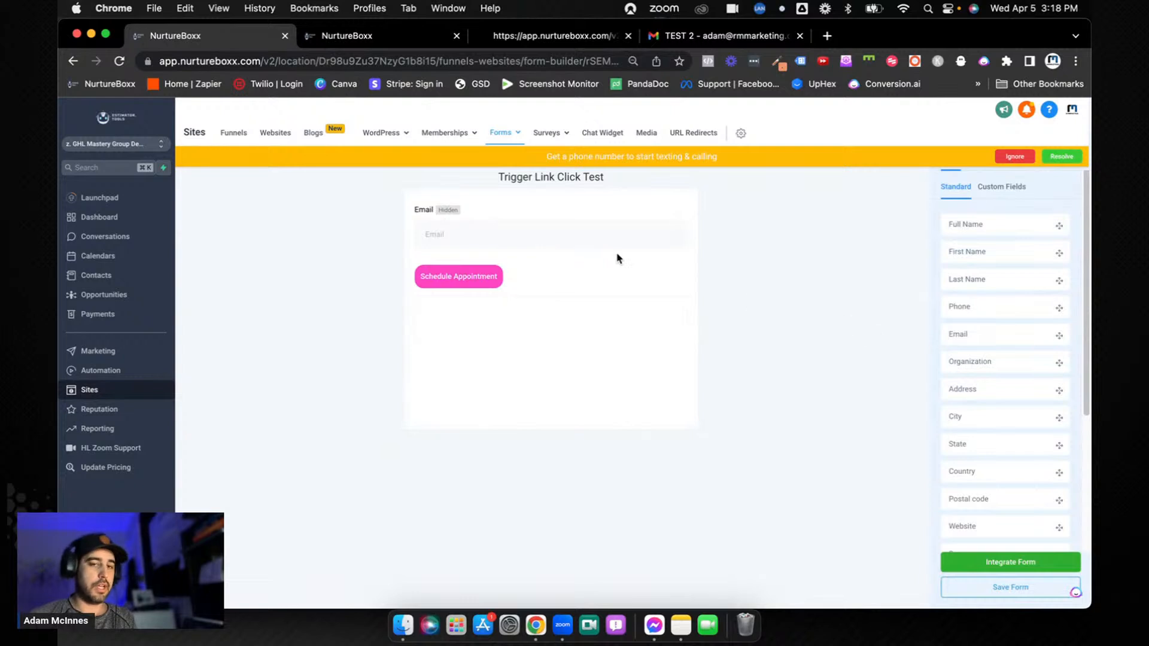
pyautogui.click(515, 283)
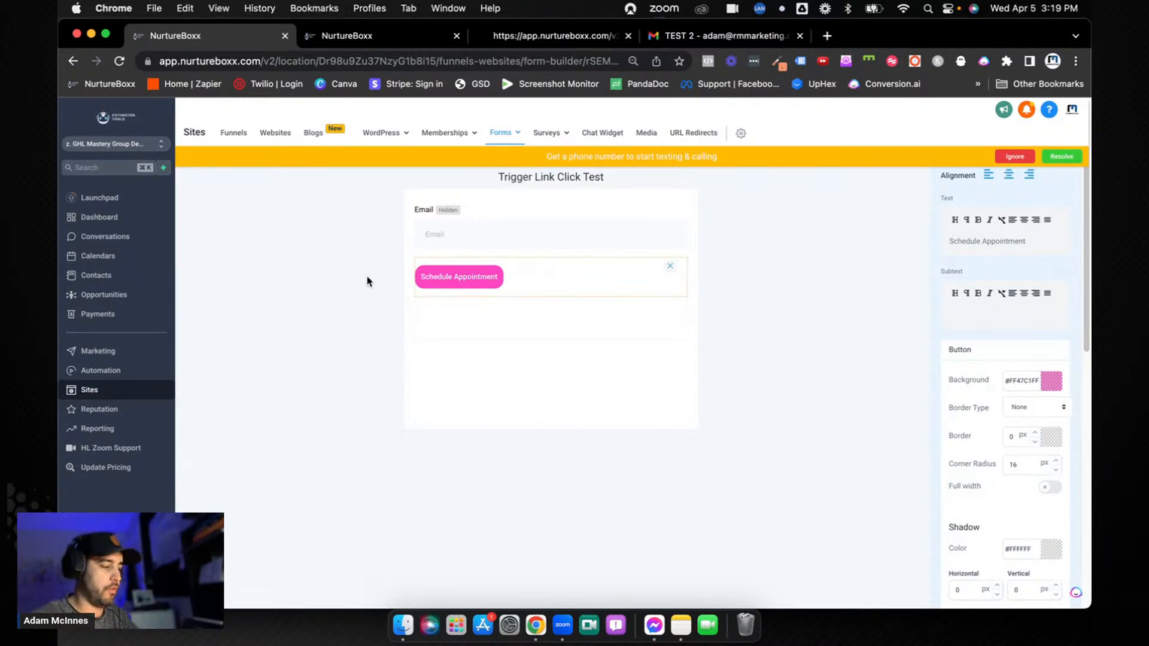
pyautogui.click(351, 280)
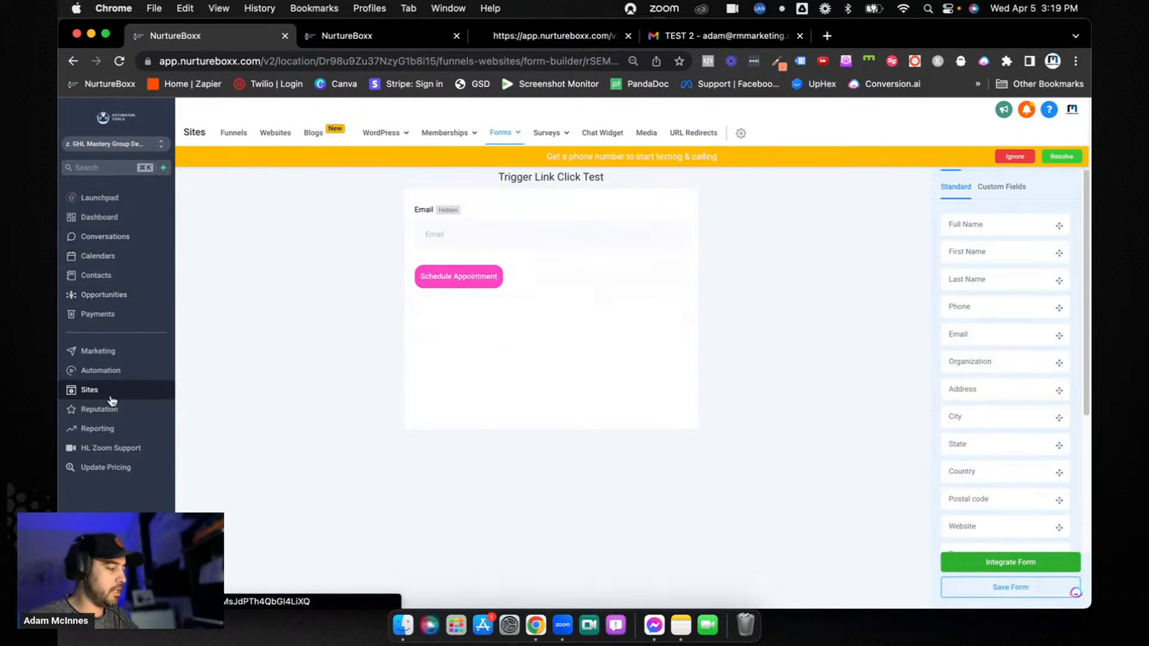
# Leave the form, discarding unsaved work, and view the Appointment step's URL in the Digital Marketing-003-2.0 funnel
pyautogui.click(135, 372)
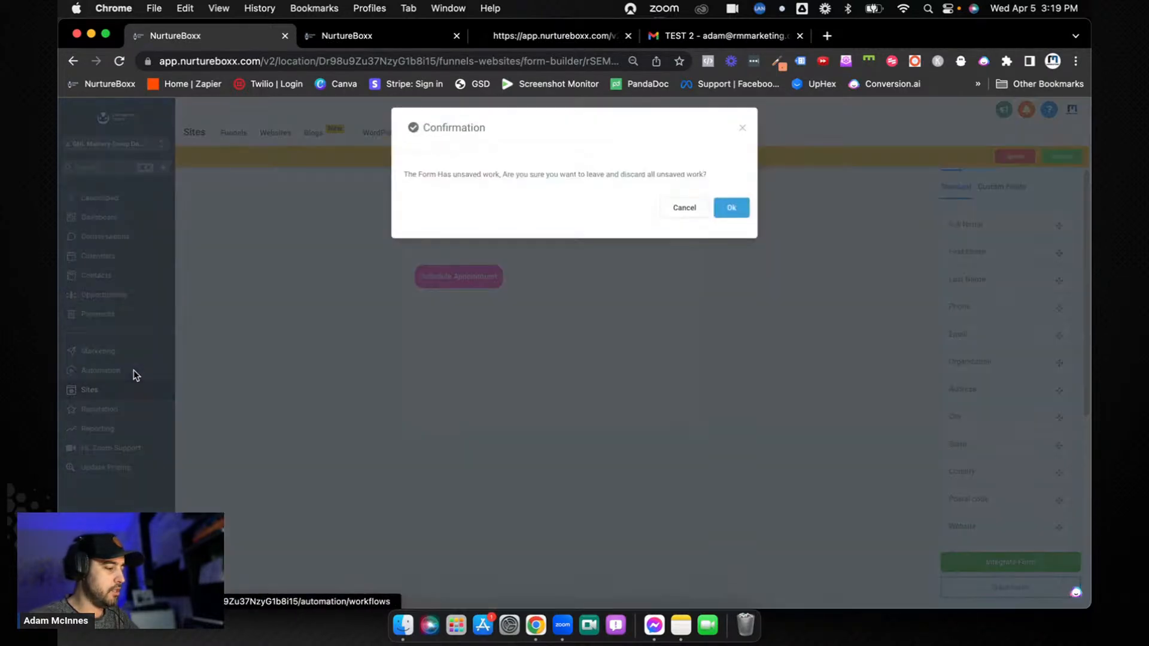
pyautogui.click(731, 213)
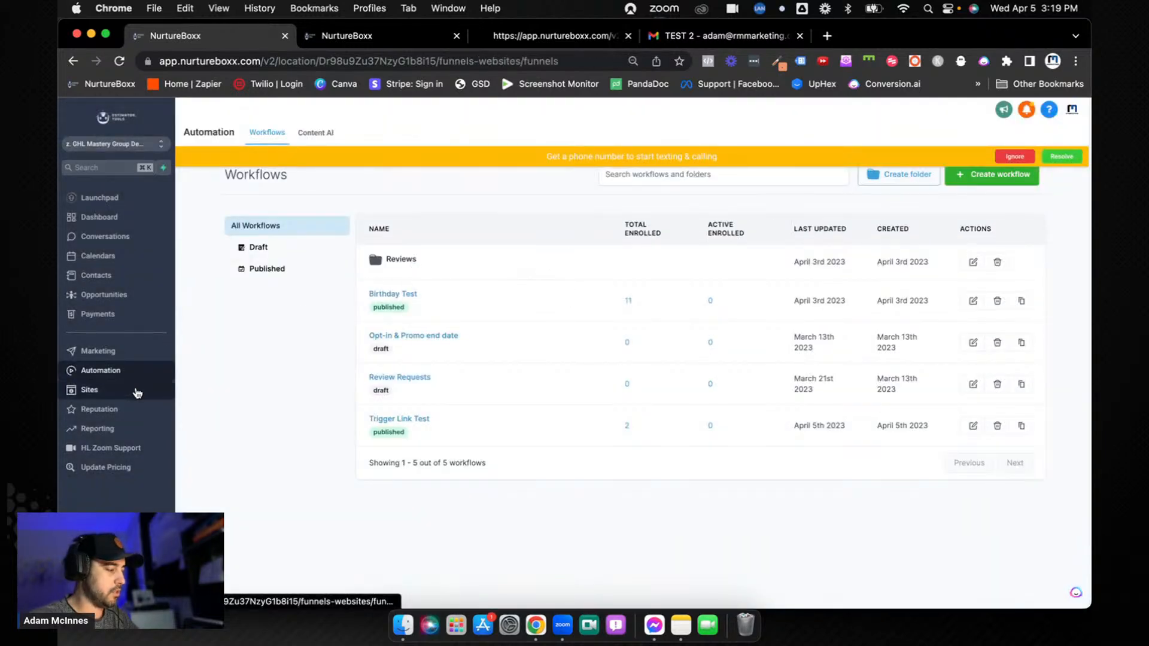
pyautogui.click(160, 390)
pyautogui.click(386, 216)
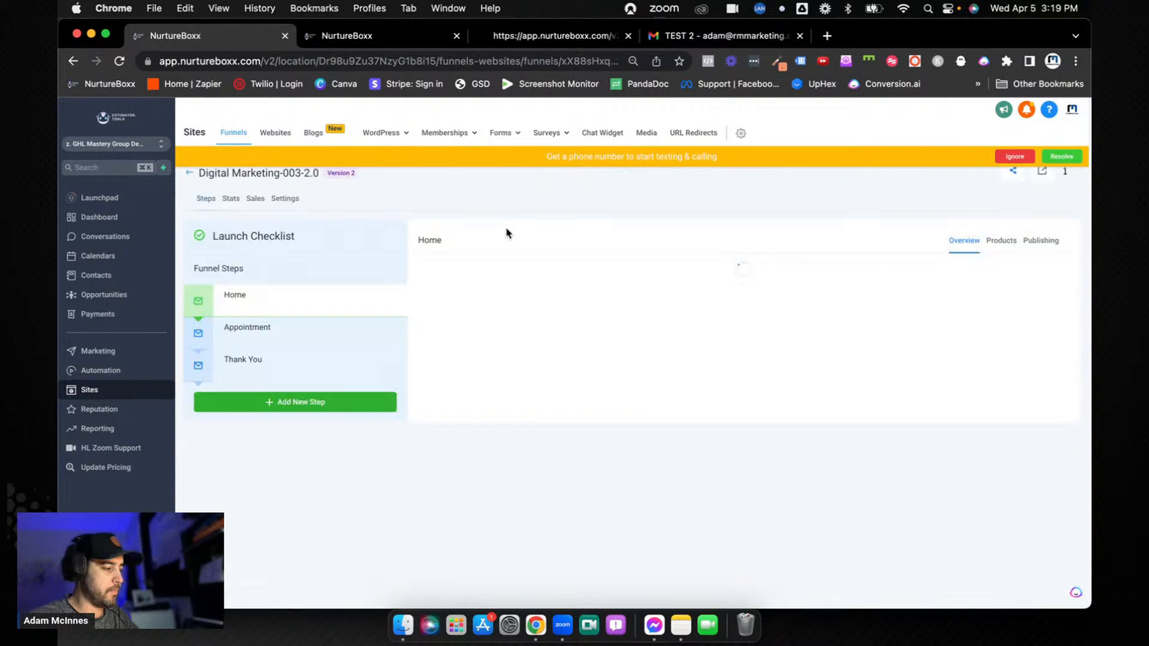
pyautogui.click(296, 339)
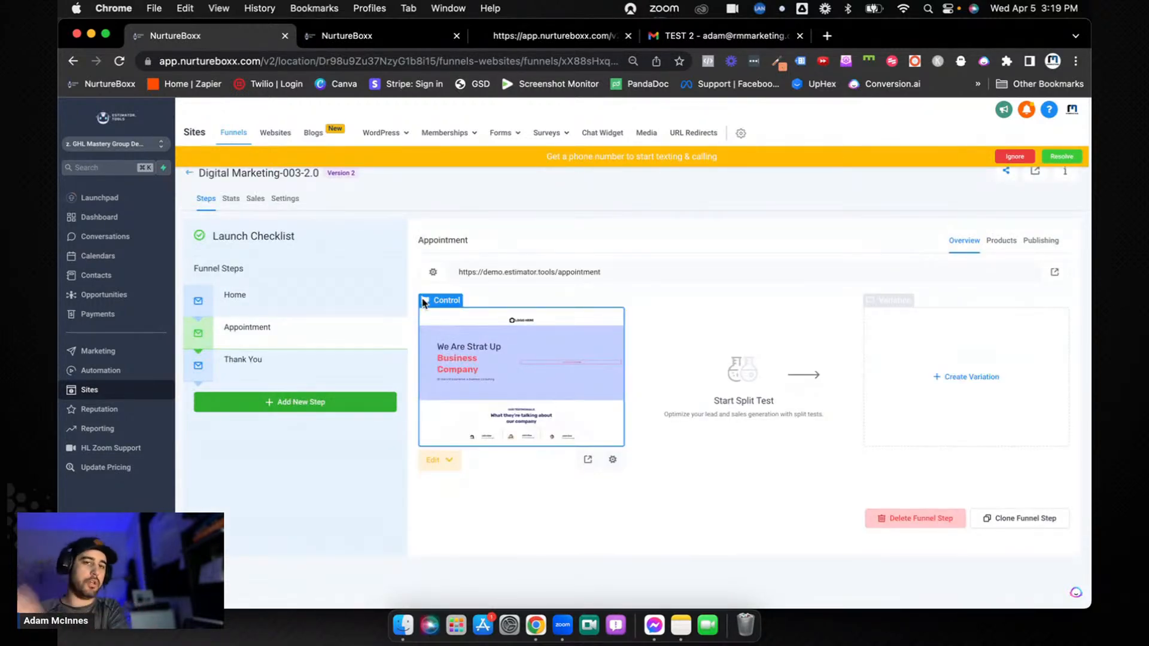
pyautogui.moveTo(612, 268); pyautogui.dragTo(455, 273)
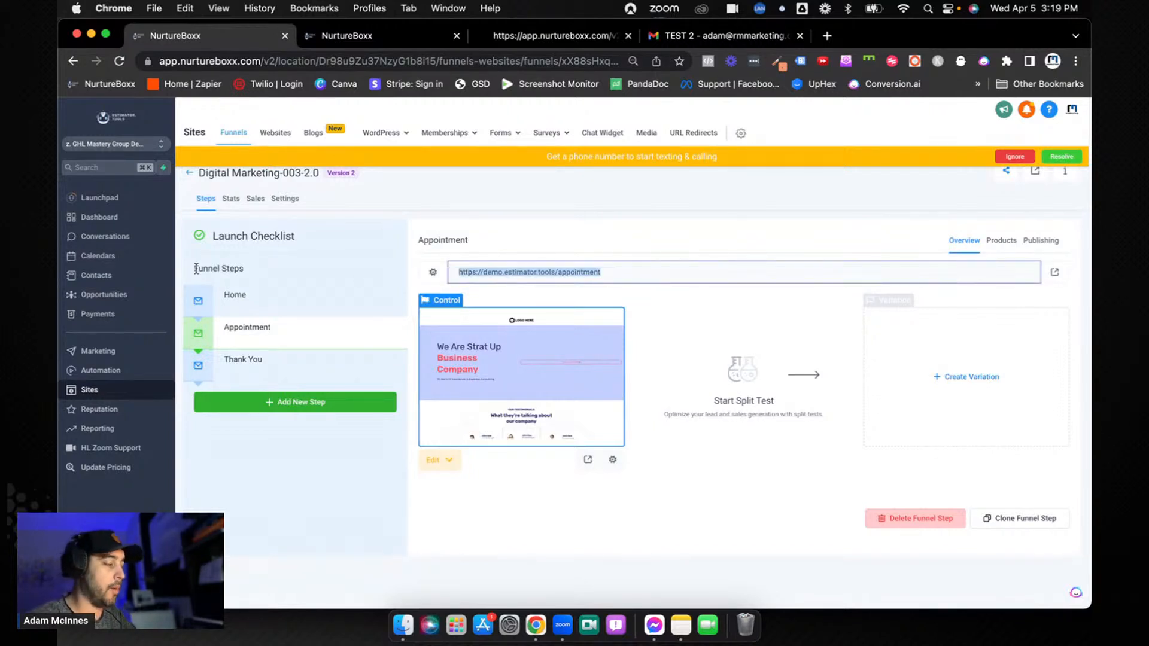
# Open the list of trigger links under Conversations to review the Home Page and Appointment link URLs
pyautogui.click(119, 237)
pyautogui.click(458, 133)
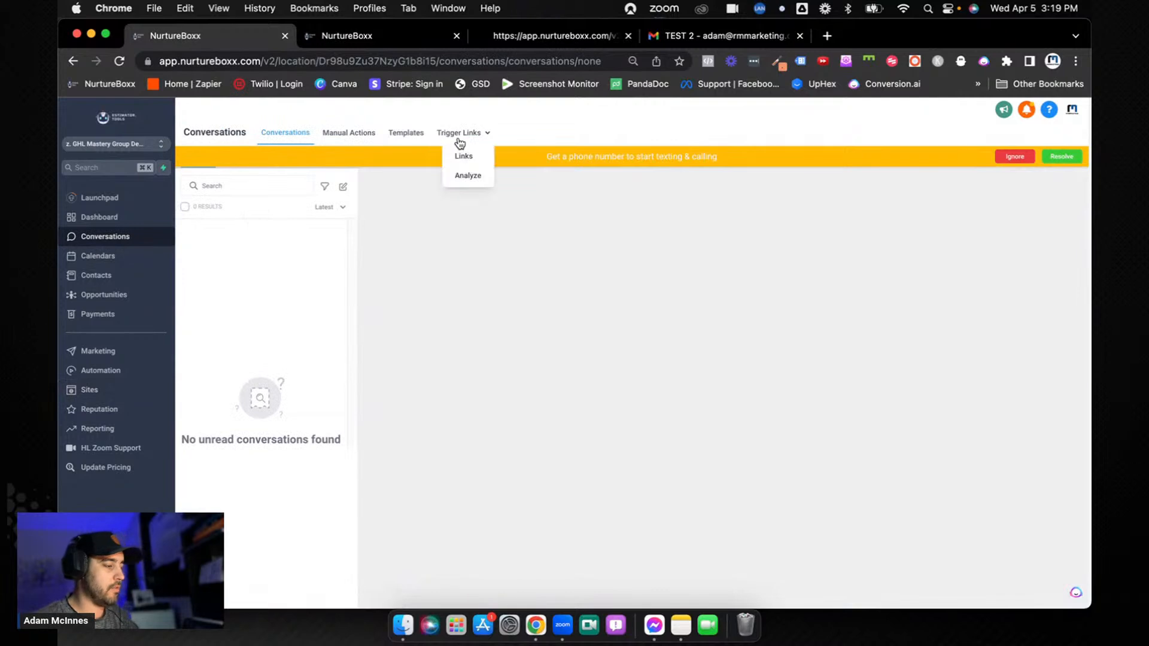
pyautogui.click(462, 153)
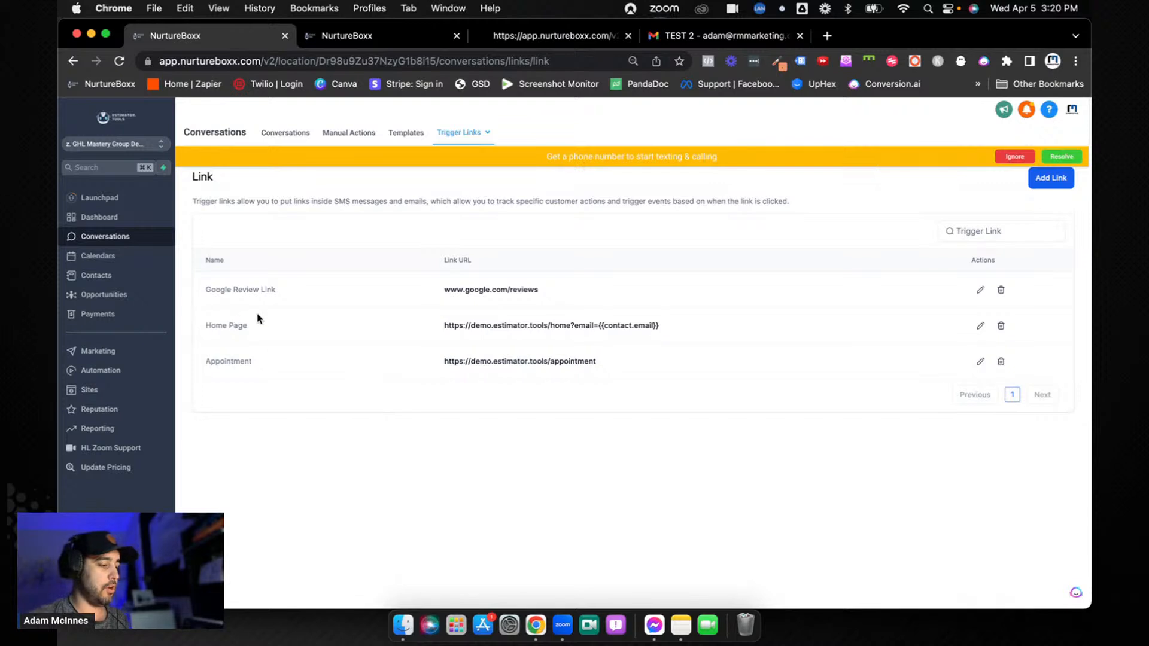
# Reopen the Digital Marketing-003-2.0 funnel's Home page for editing and delete the Get An Appointment button
pyautogui.click(92, 389)
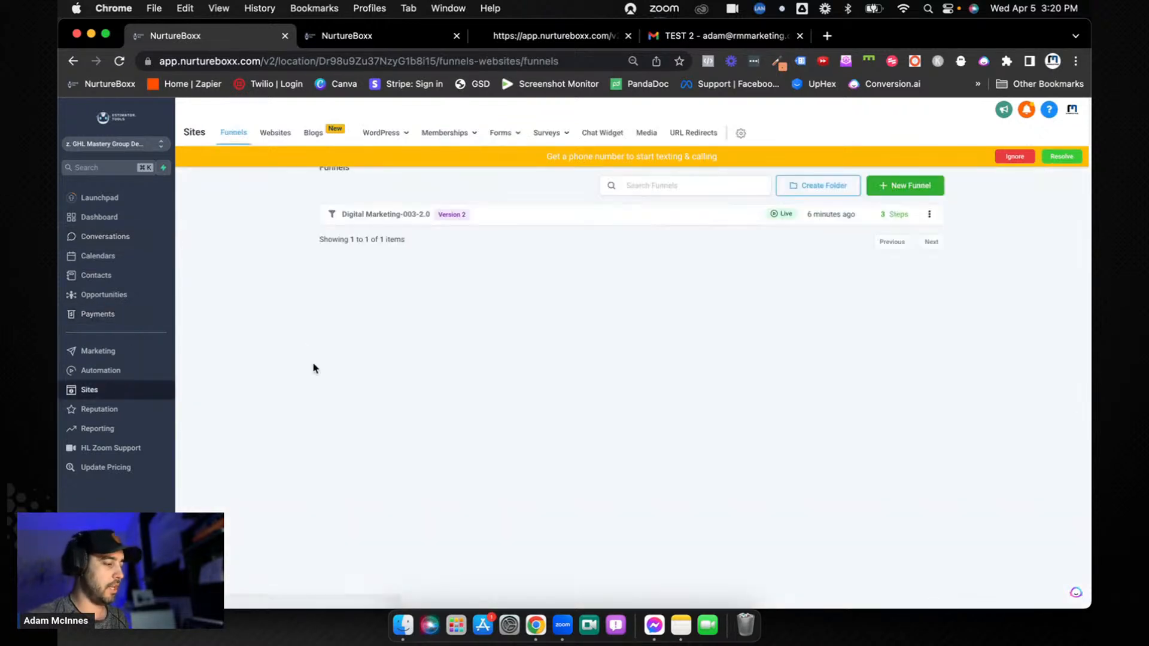
pyautogui.click(381, 215)
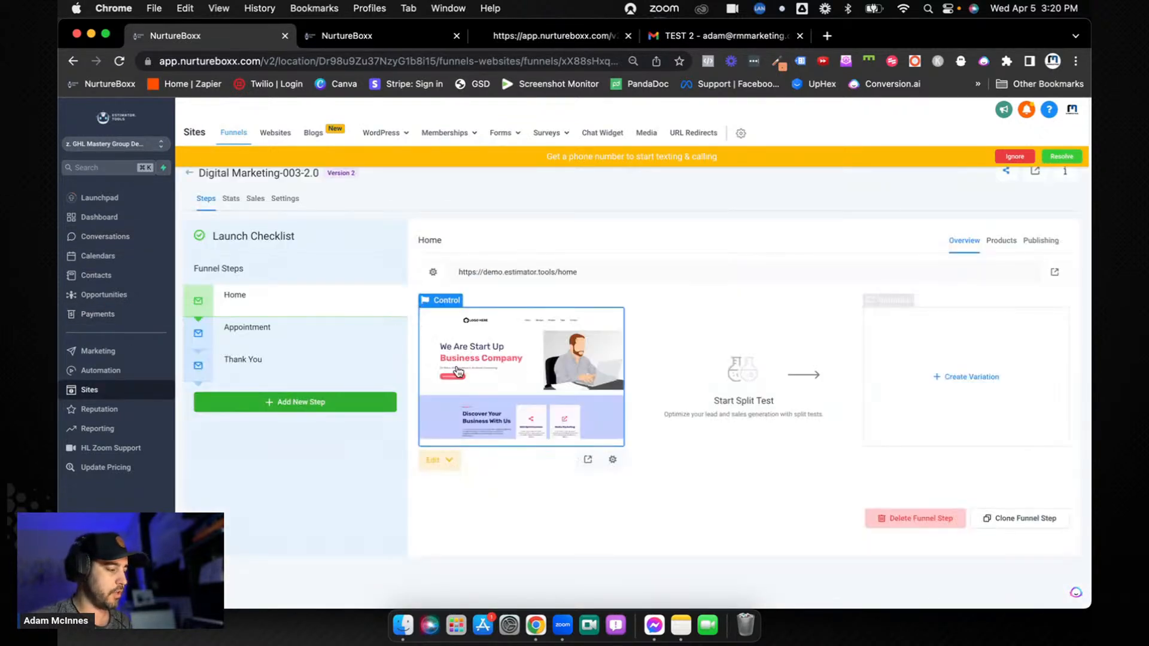
pyautogui.click(506, 372)
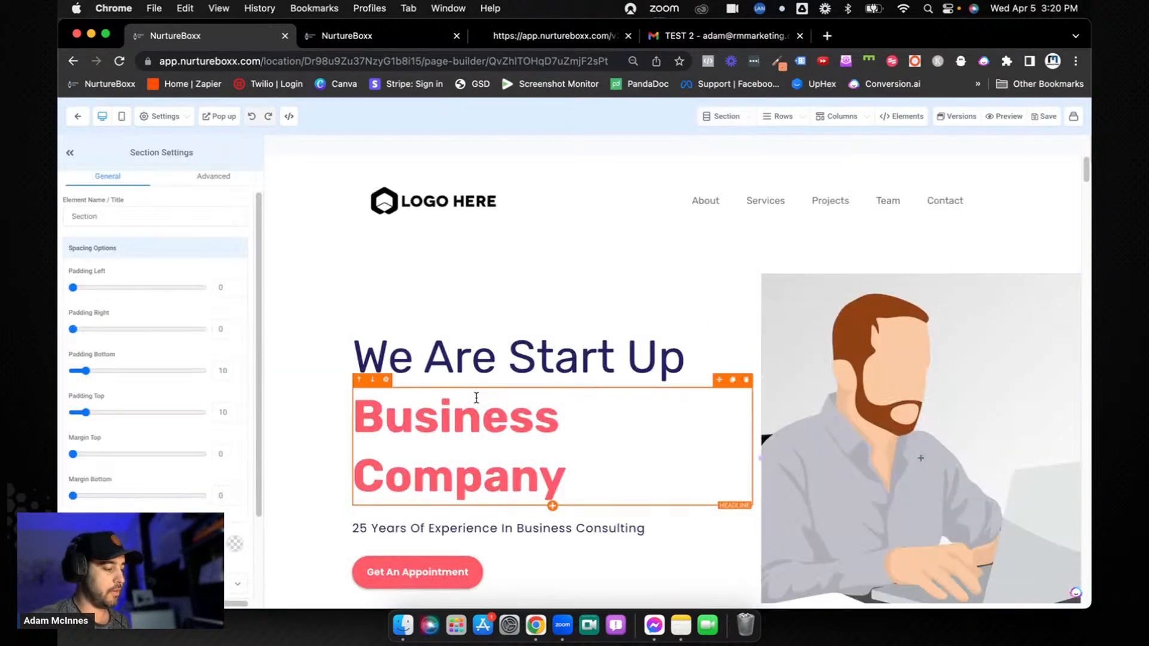
pyautogui.scroll(-3, 478, 395)
pyautogui.click(478, 443)
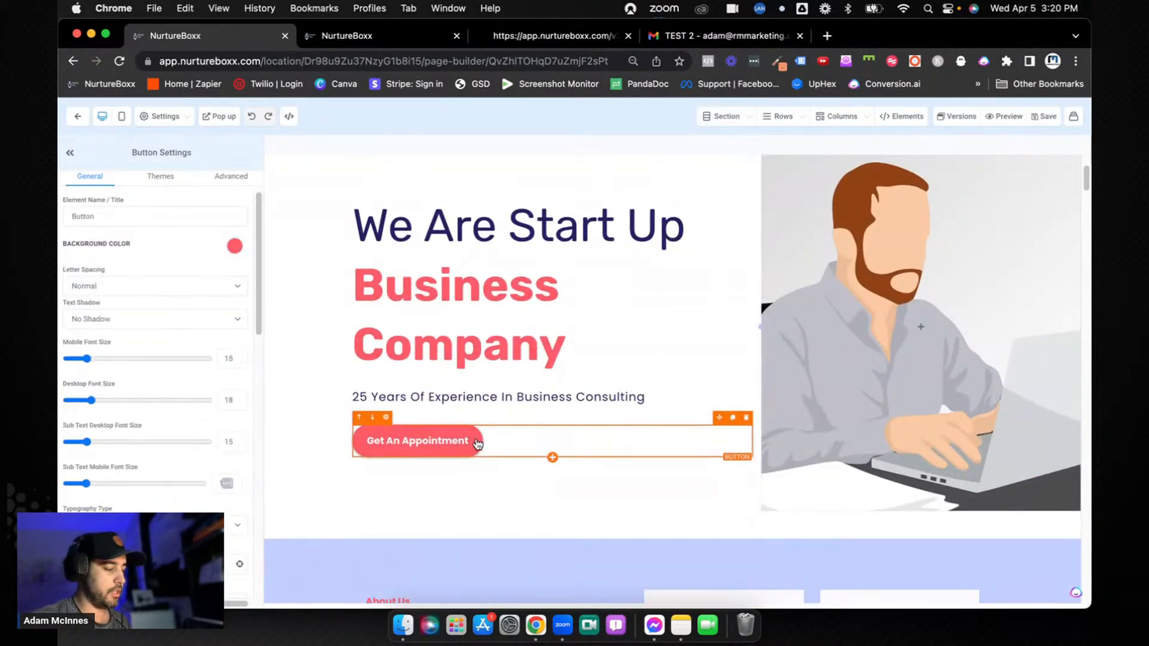
pyautogui.click(745, 417)
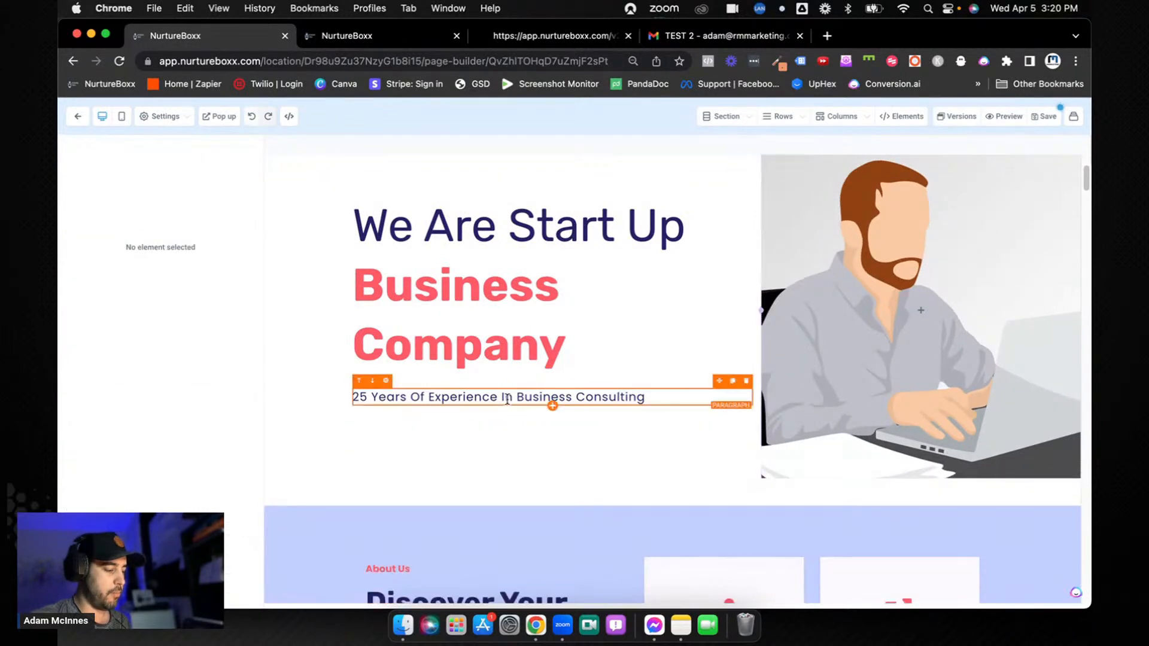
# Insert the Trigger Link Click Test form below the "25 Years Of Experience In Business Consulting" paragraph
pyautogui.click(553, 406)
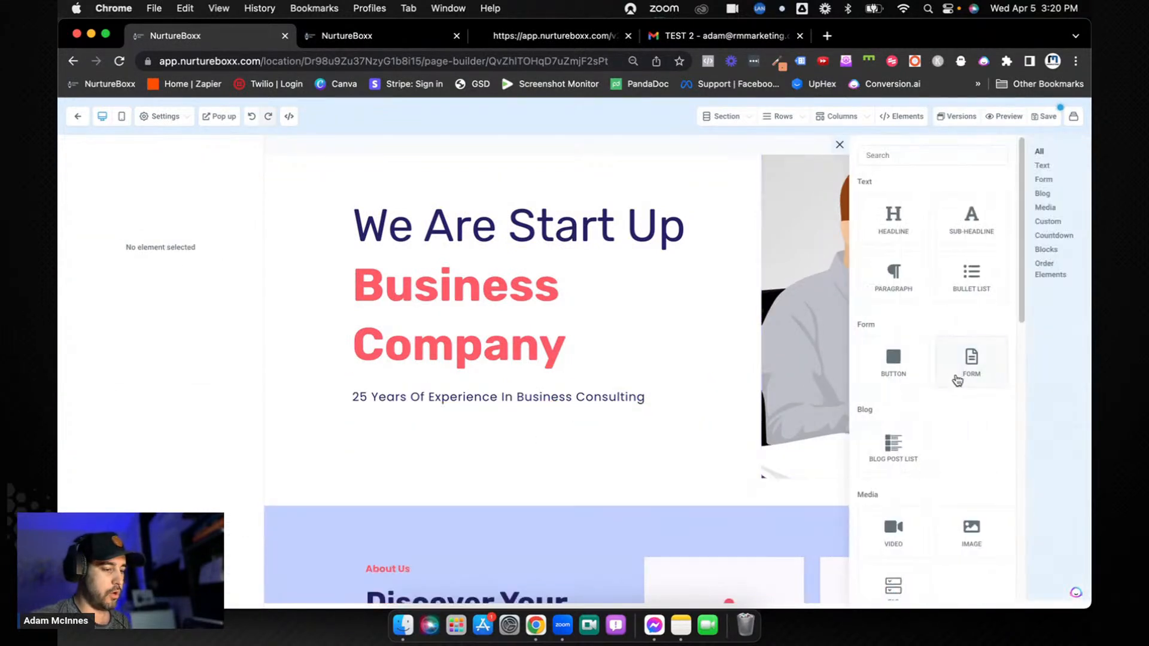
pyautogui.click(970, 361)
pyautogui.click(566, 312)
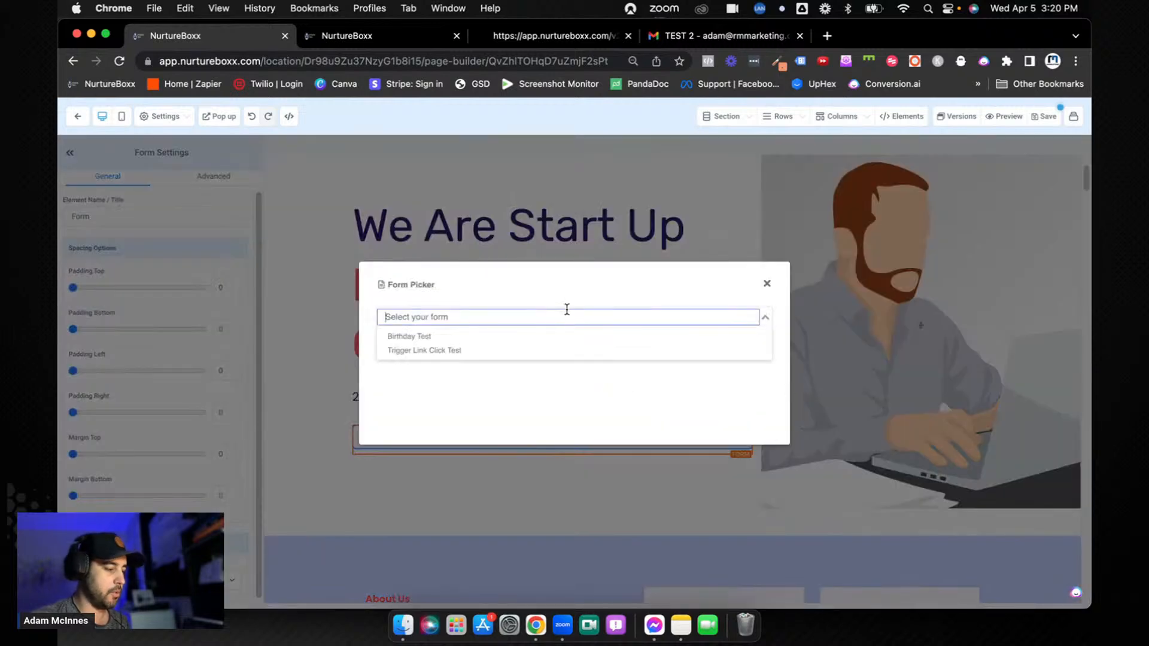
pyautogui.click(533, 350)
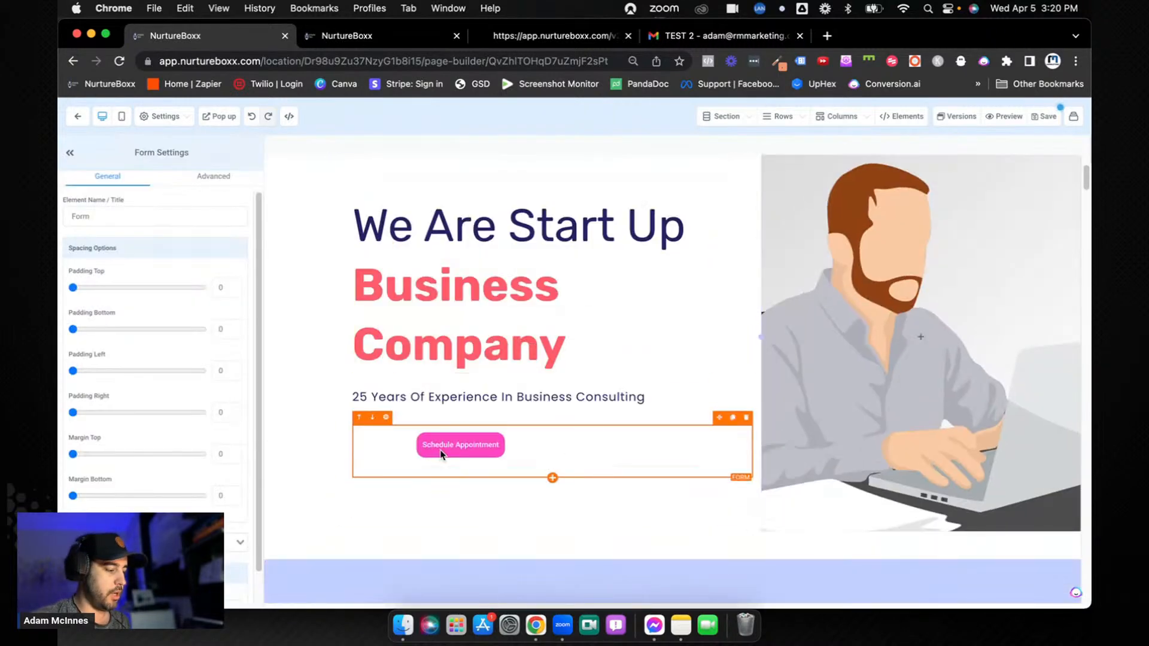
# Save the Home page without changing its SEO meta data and return to the funnel's steps
pyautogui.click(1046, 118)
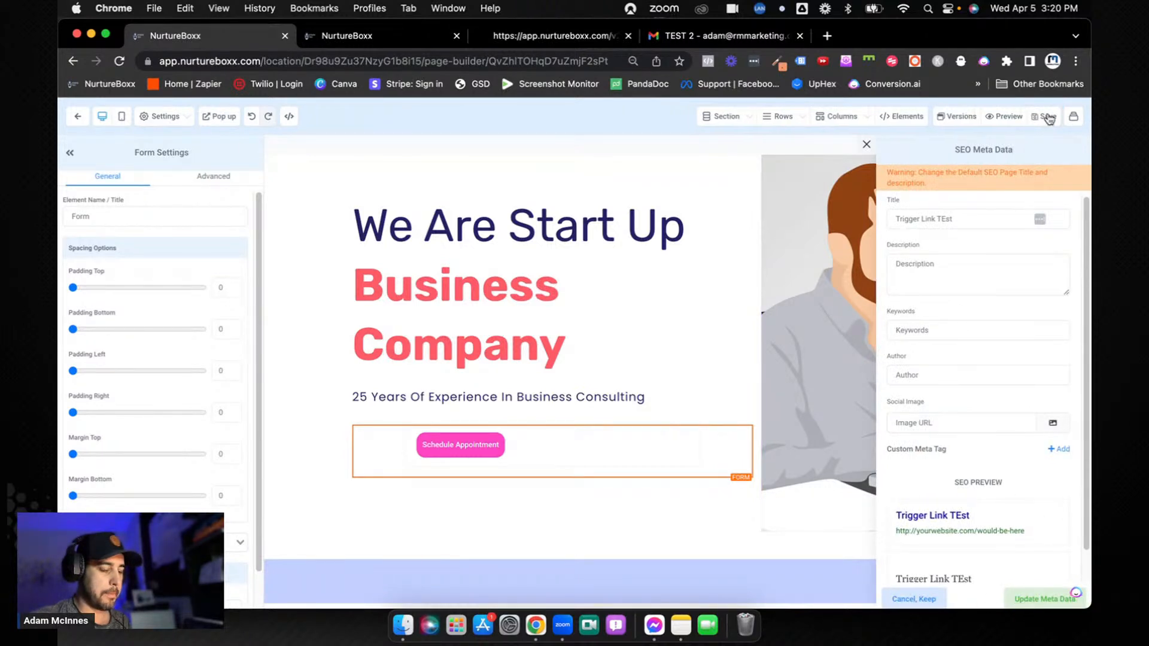
pyautogui.click(867, 144)
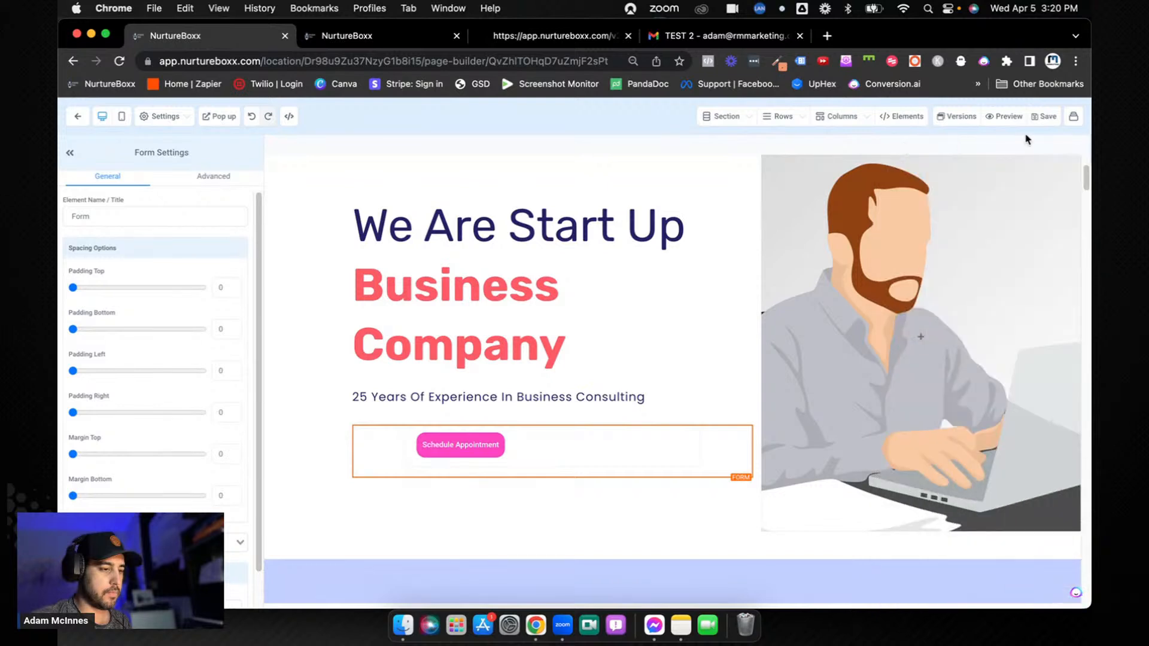
pyautogui.click(1044, 118)
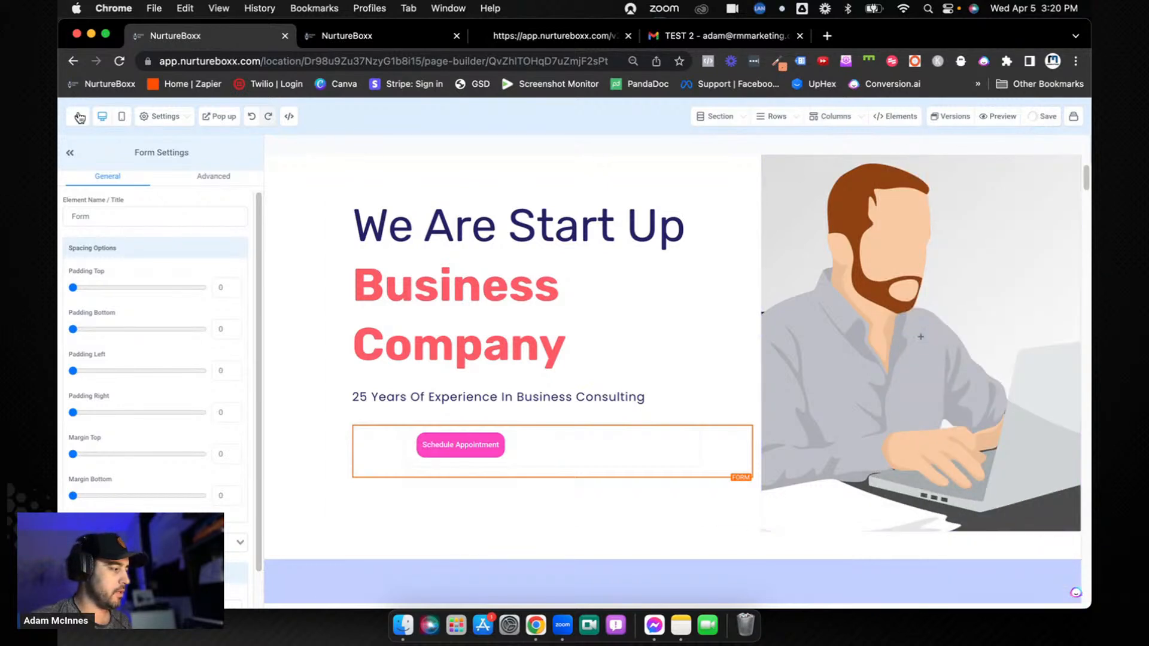
pyautogui.click(78, 117)
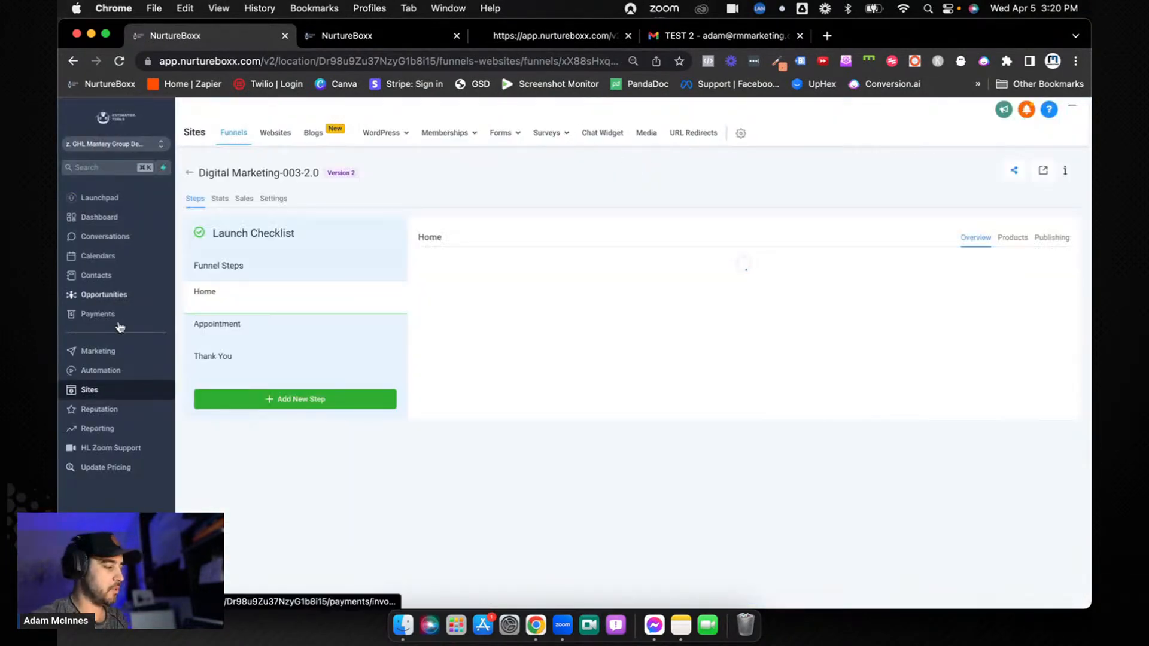
# Open the test contact's record and send an email with the subject "Home page test" containing the Home Page trigger link
pyautogui.click(120, 275)
pyautogui.click(374, 308)
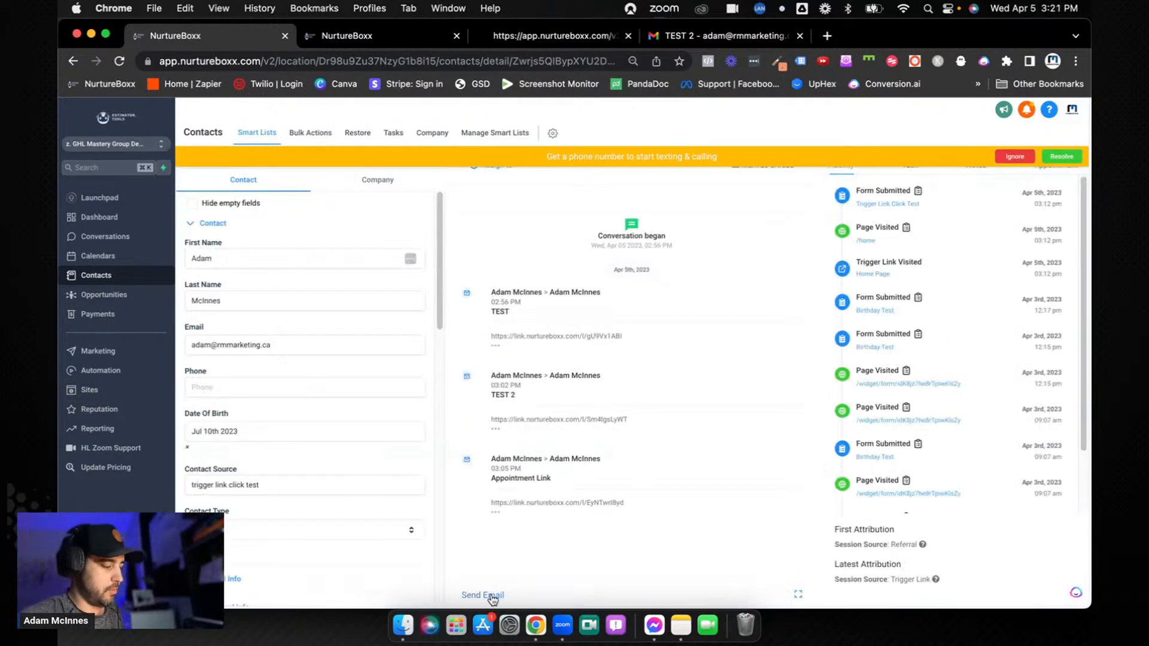
pyautogui.click(485, 596)
pyautogui.click(552, 455)
pyautogui.write('Home page test')
pyautogui.click(676, 497)
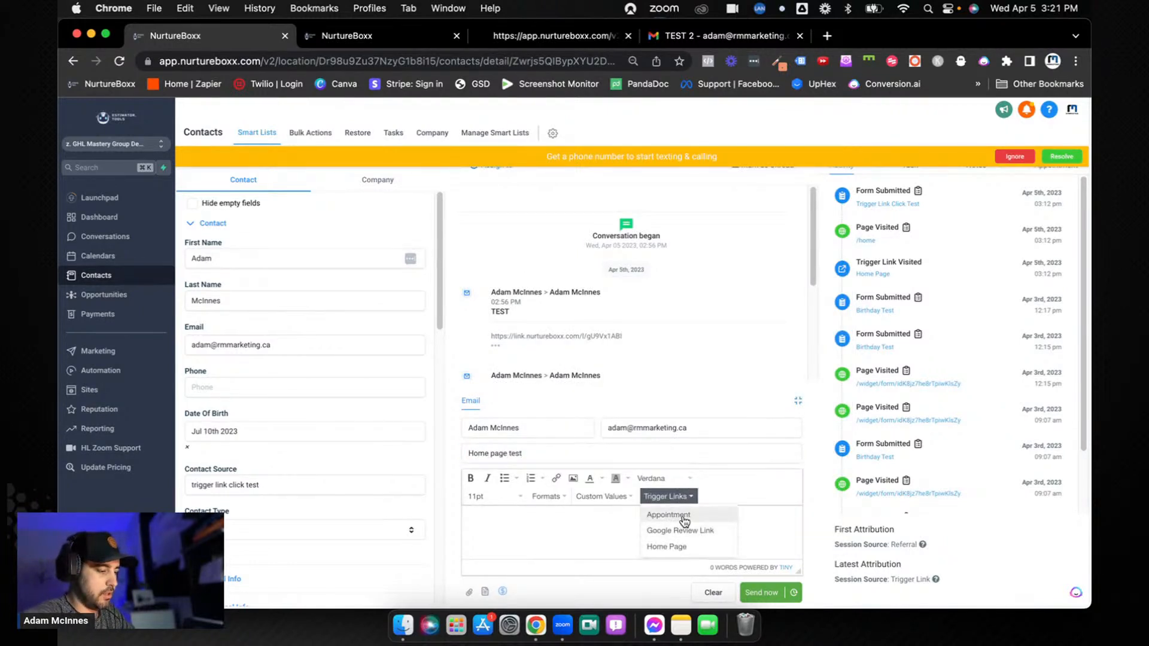
pyautogui.click(676, 546)
pyautogui.click(760, 594)
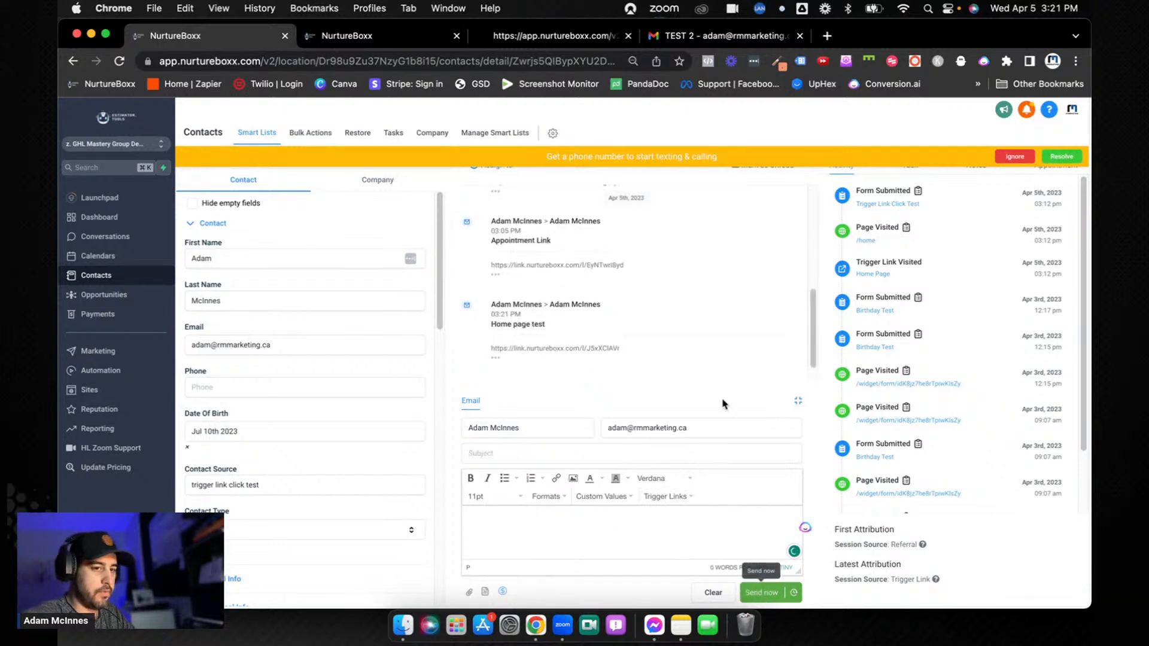
# Switch to Gmail, open the "Home page test" email and follow its trigger link
pyautogui.click(716, 33)
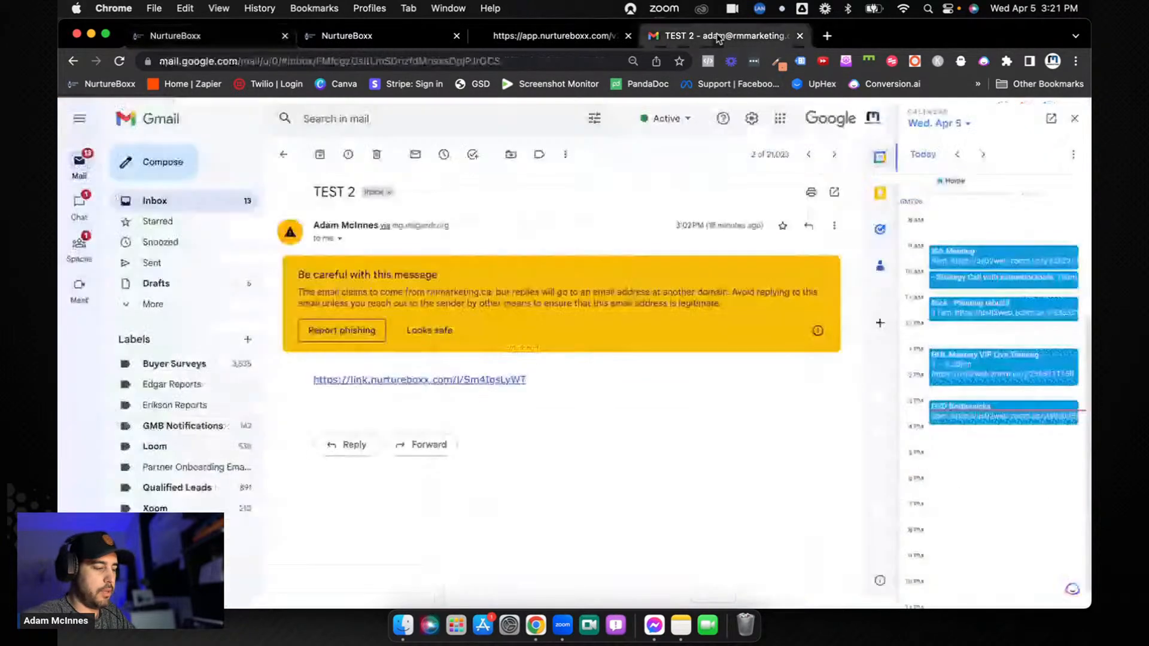
pyautogui.click(289, 155)
pyautogui.click(459, 183)
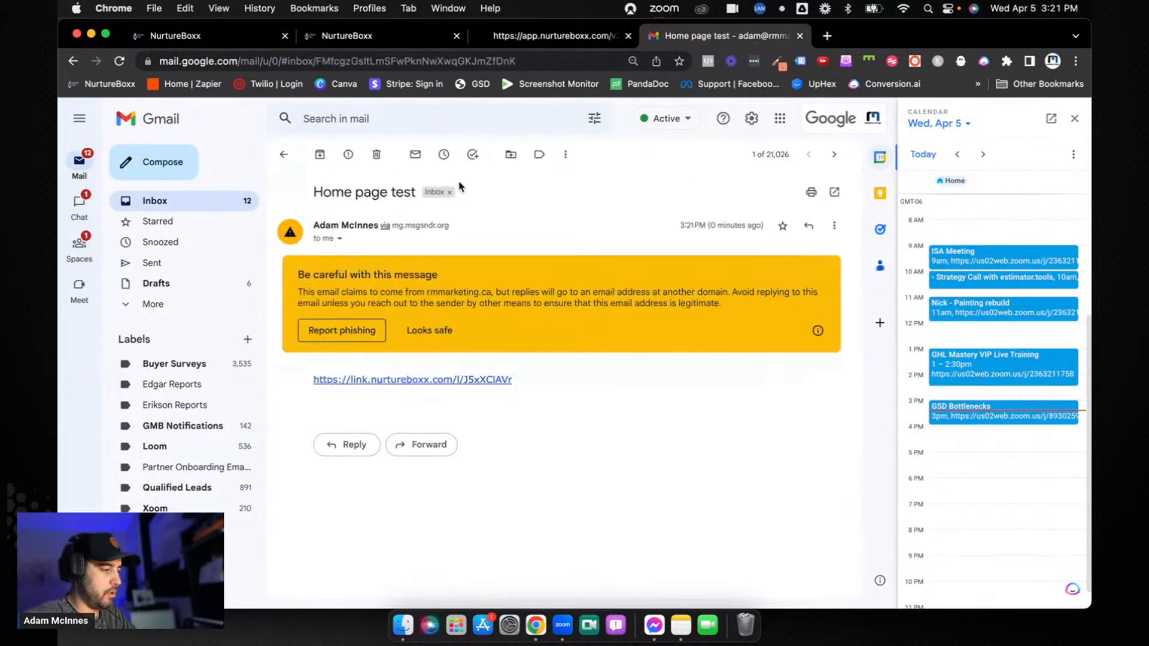
pyautogui.click(450, 380)
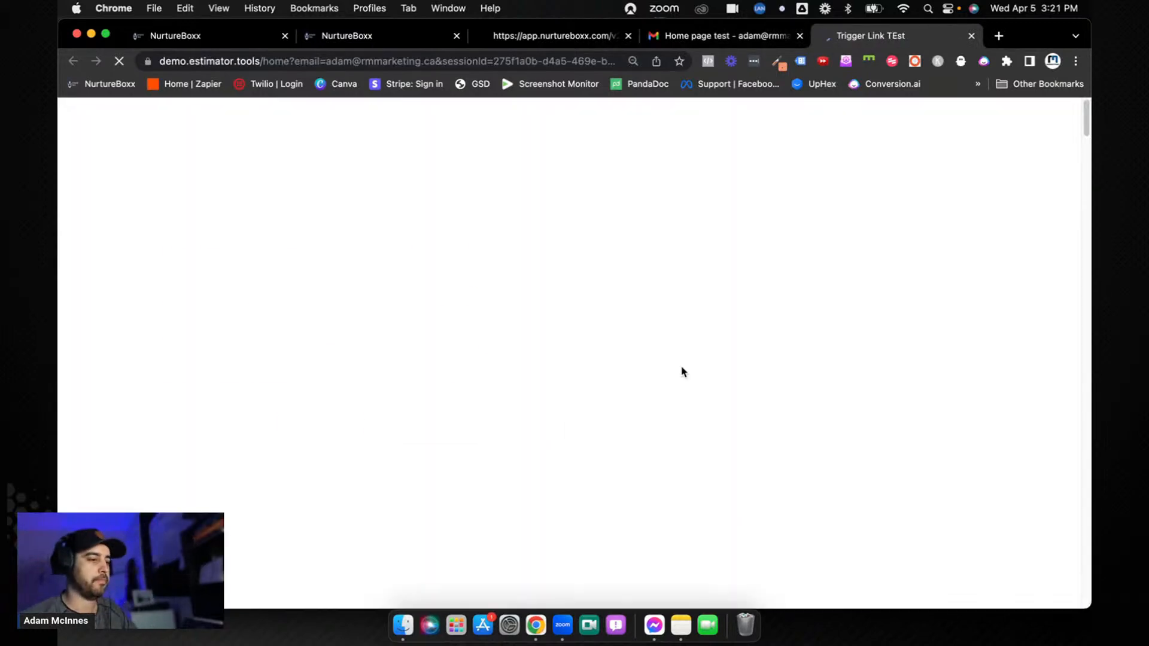
# Check the email parameter in the landing page's URL and submit the hidden-email form with Schedule Appointment
pyautogui.click(175, 61)
pyautogui.moveTo(175, 61); pyautogui.dragTo(366, 65)
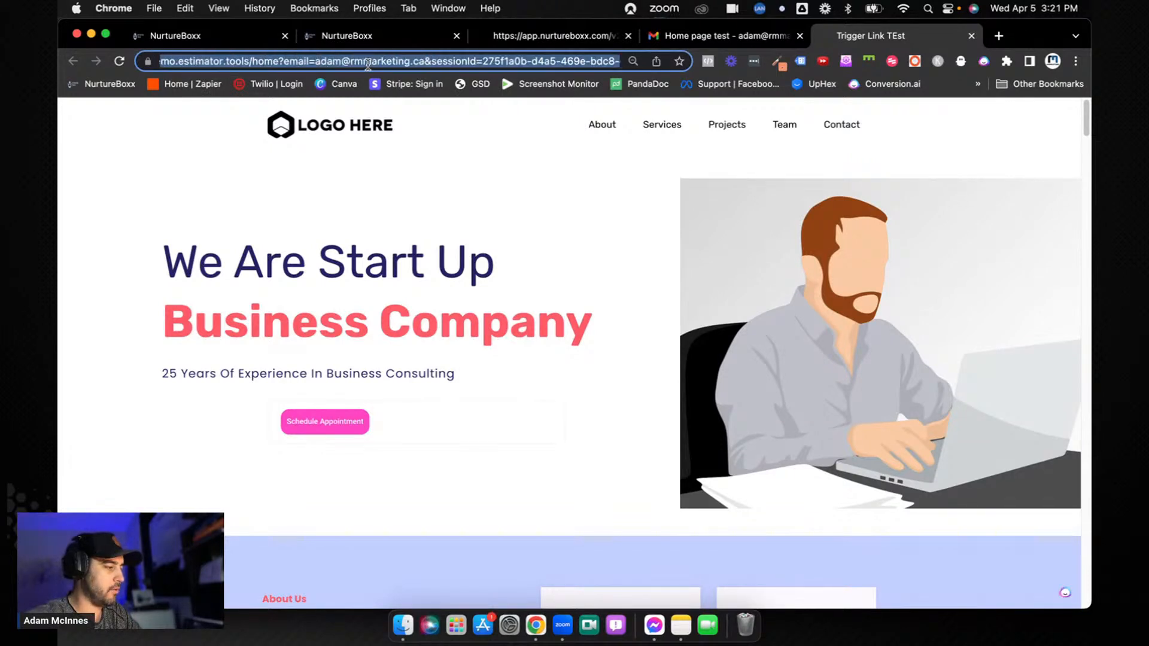
pyautogui.click(315, 62)
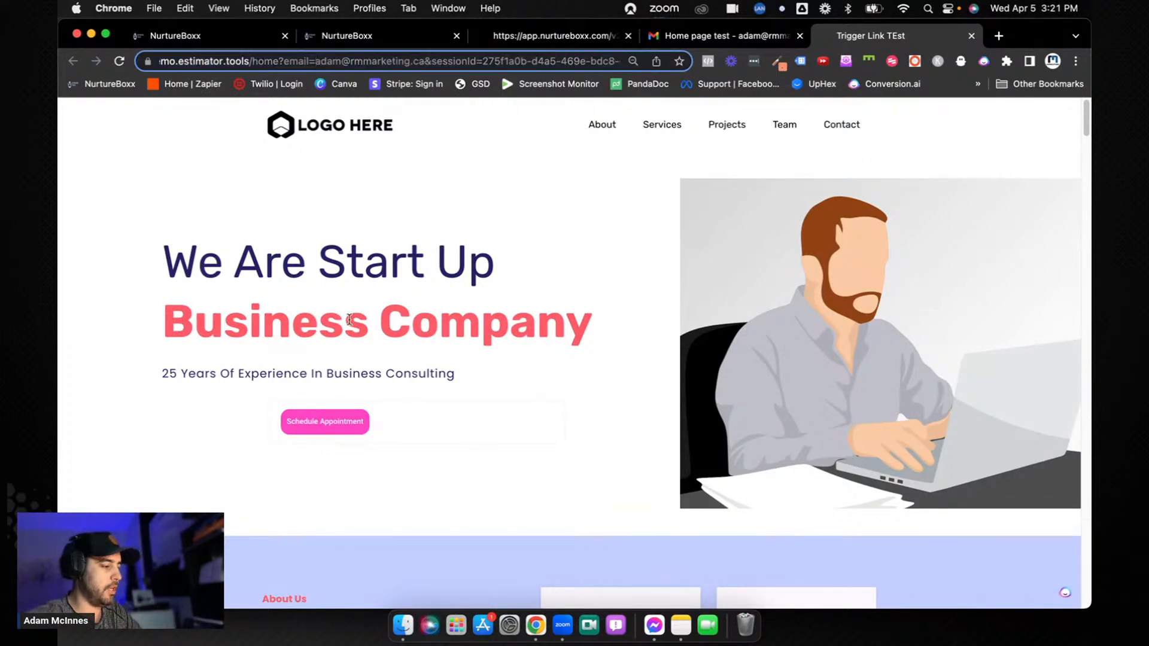
pyautogui.click(340, 429)
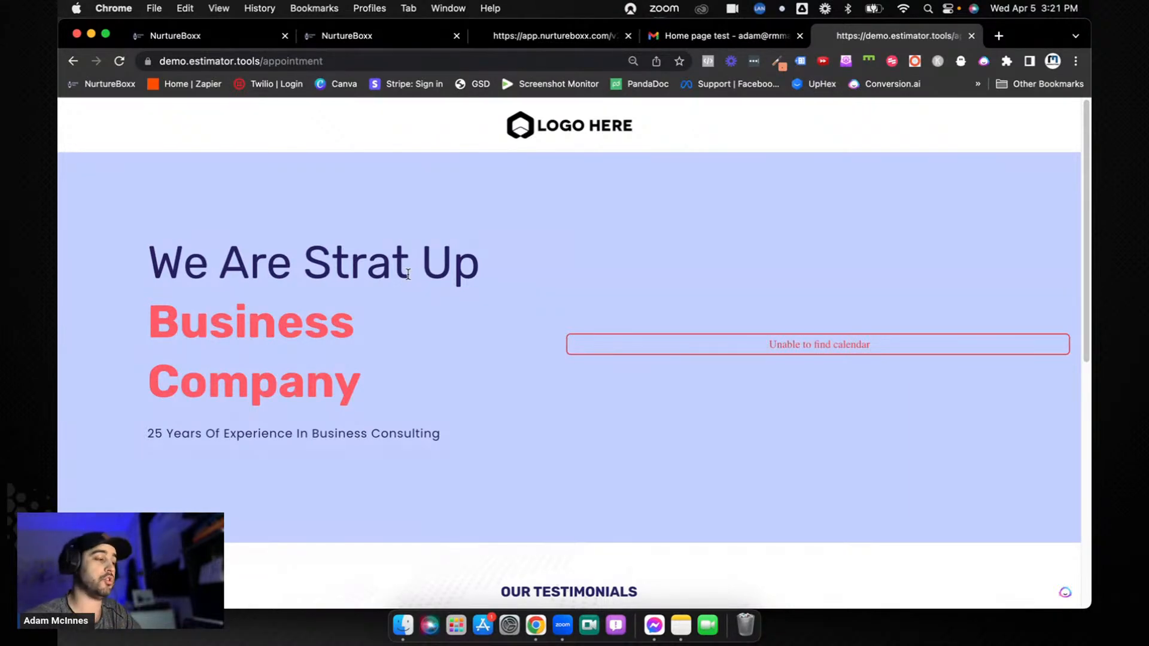
# Switch back to NurtureBoxx and create a workflow from scratch named "Trigger Link Test Form"
pyautogui.click(346, 34)
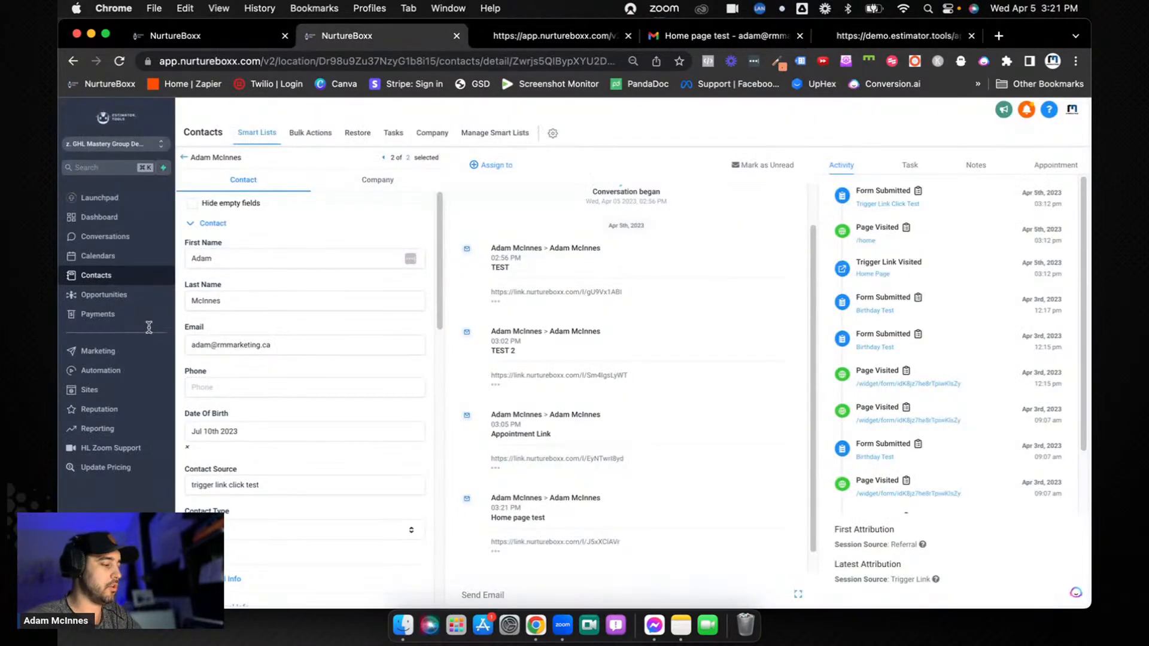
pyautogui.click(119, 371)
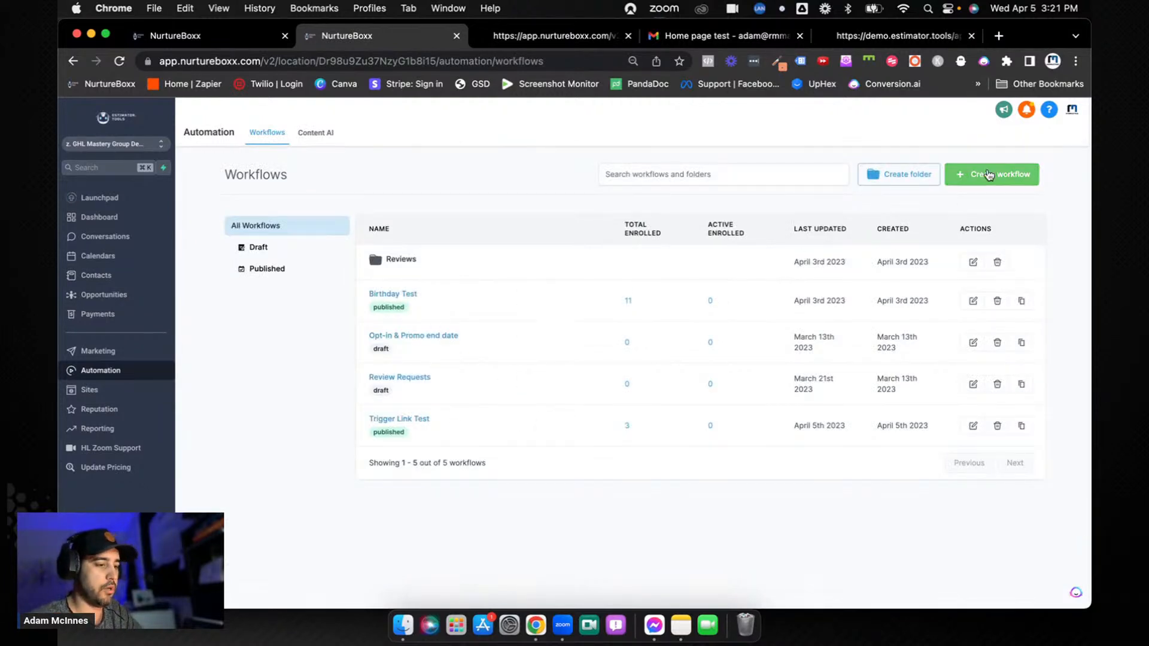
pyautogui.click(957, 174)
pyautogui.click(957, 210)
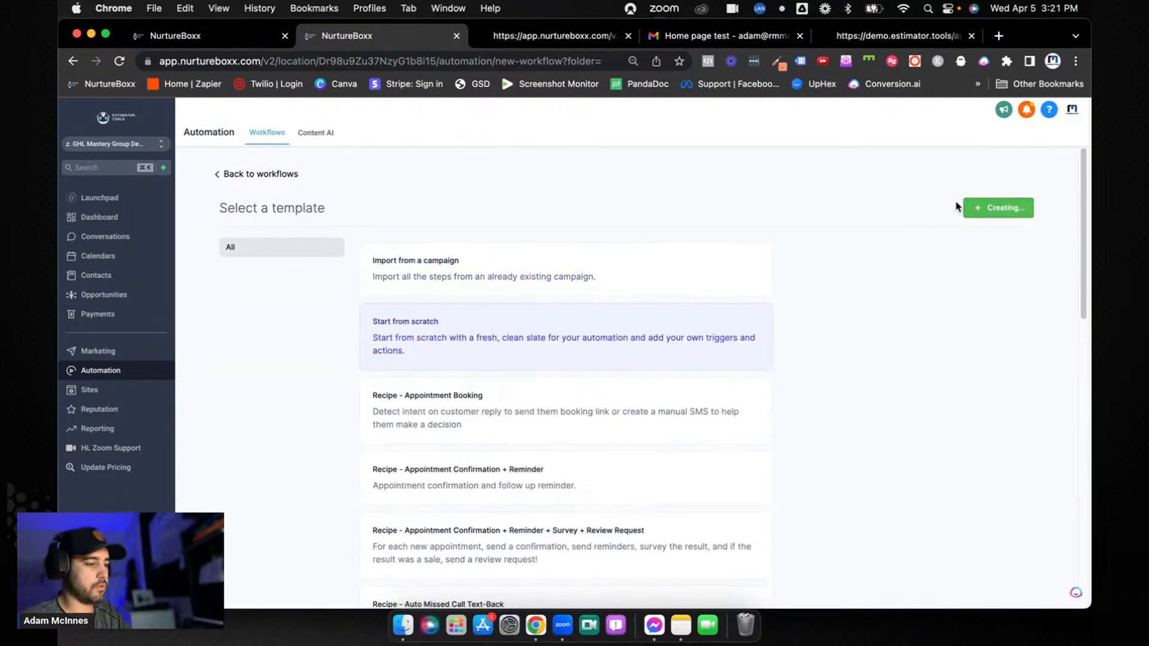
pyautogui.click(578, 120)
pyautogui.write('Trigger')
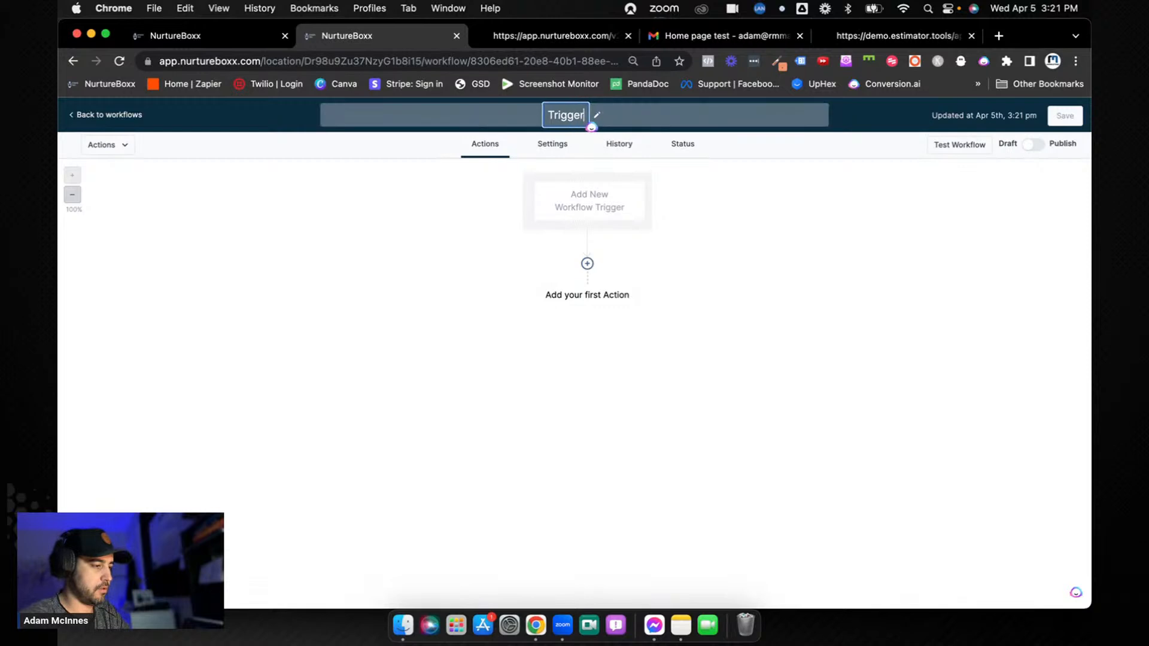
pyautogui.write(' Link Test Form')
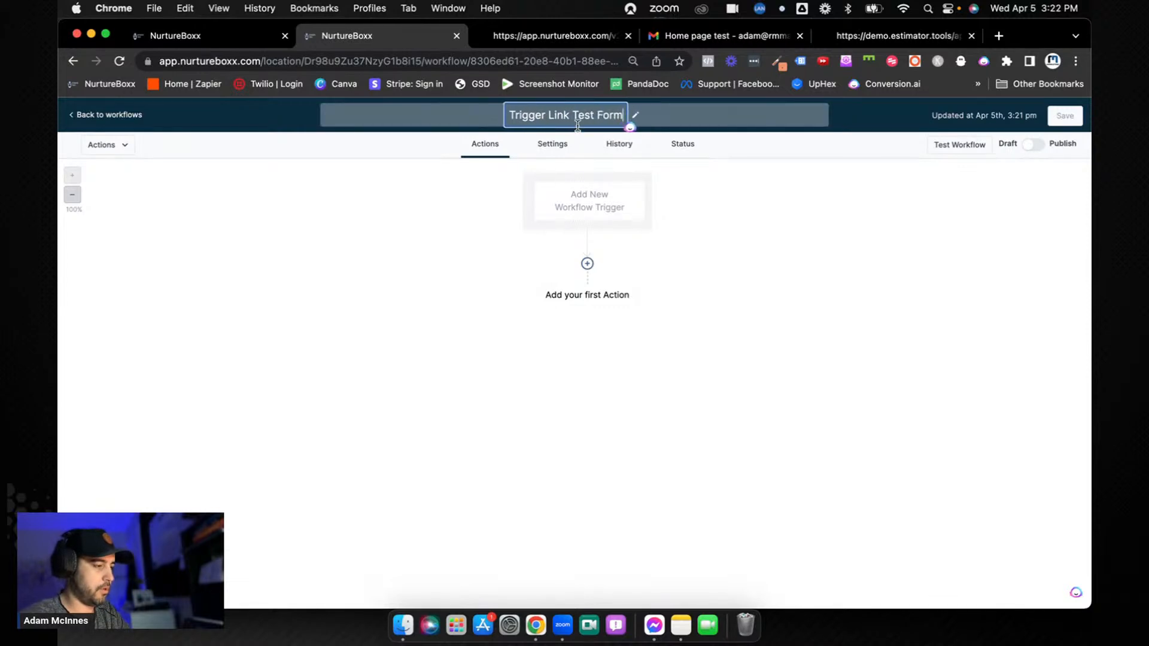
pyautogui.press('Return')
# Add a Form Submitted trigger filtered to the Trigger Link Click Test form and save the workflow
pyautogui.click(574, 217)
pyautogui.write('form')
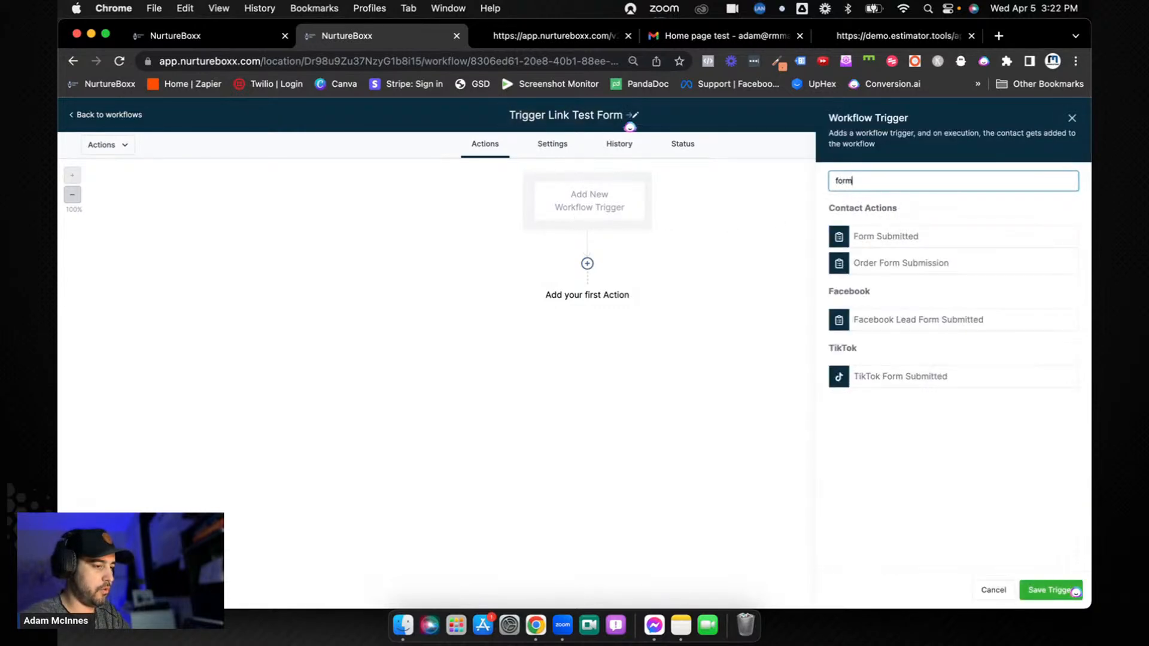
pyautogui.click(874, 240)
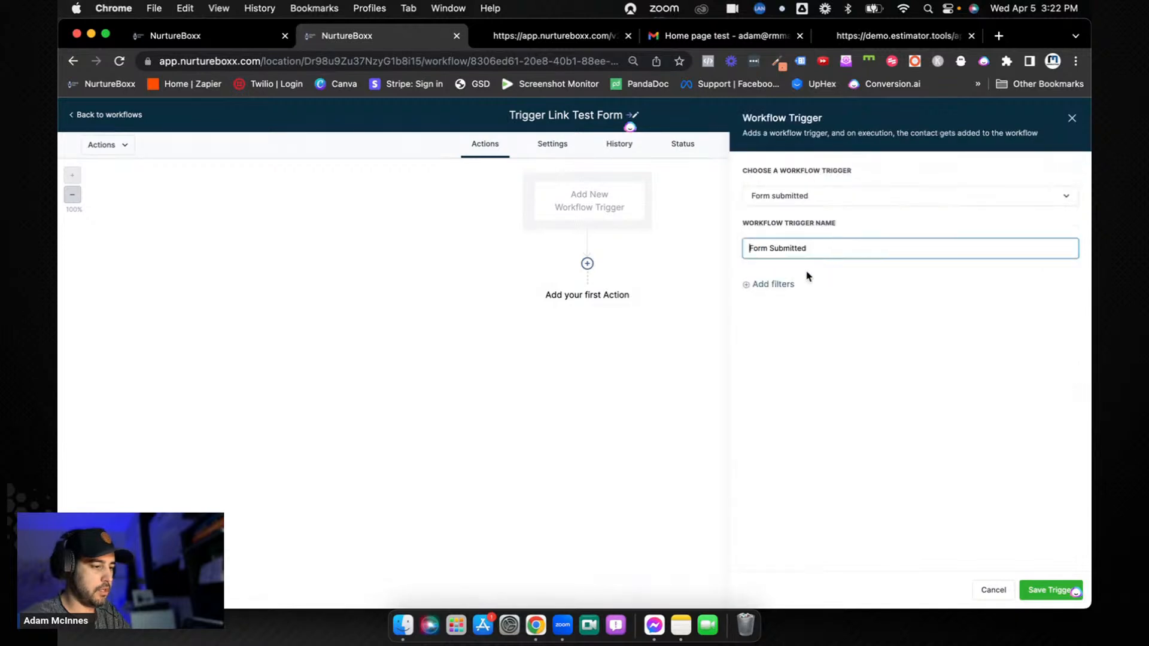
pyautogui.click(783, 298)
pyautogui.click(807, 376)
pyautogui.click(939, 297)
pyautogui.click(951, 365)
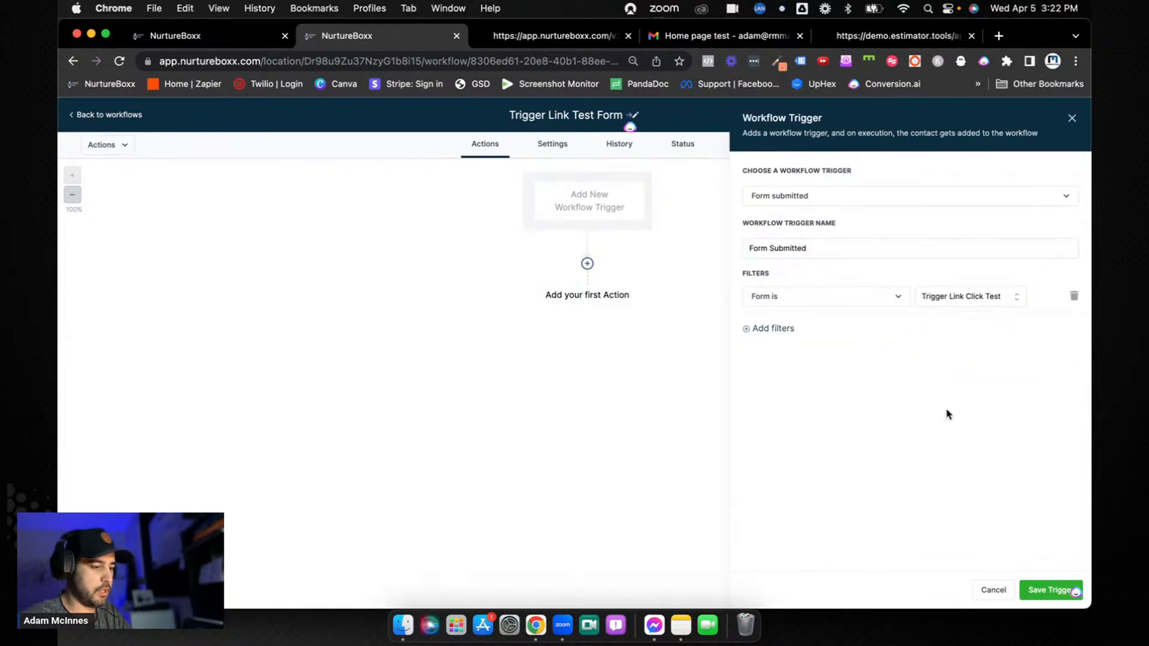
pyautogui.click(1034, 585)
pyautogui.click(1065, 116)
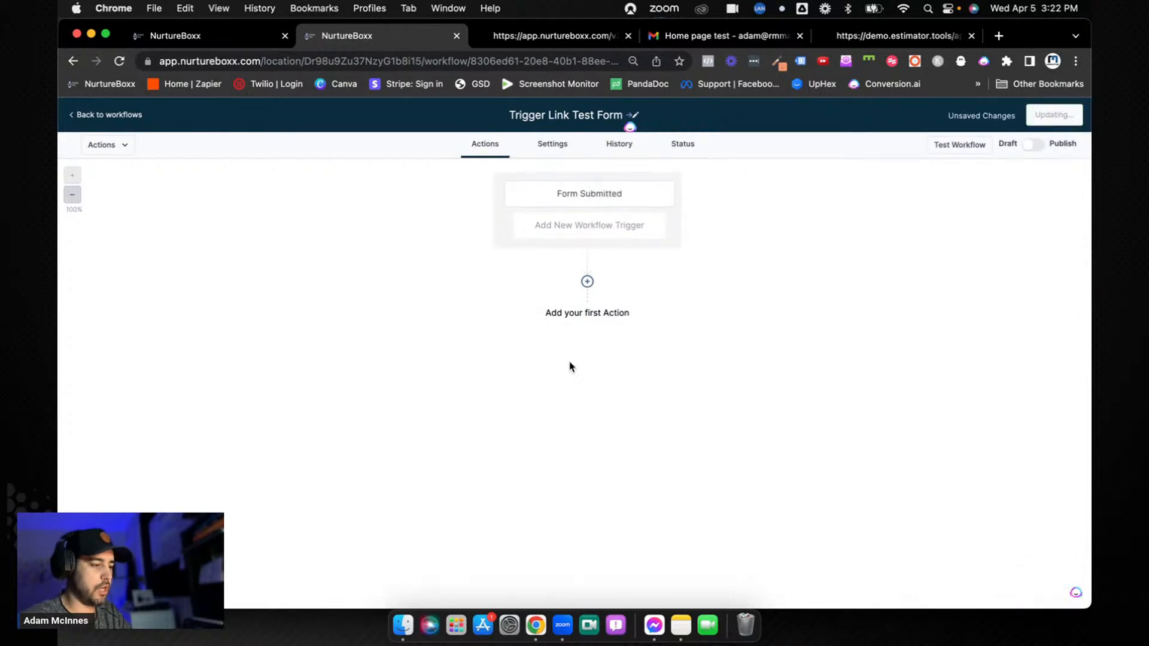
# Add an Add Contact Tag action with the new tag "trigger link form submit" and save the workflow
pyautogui.click(598, 317)
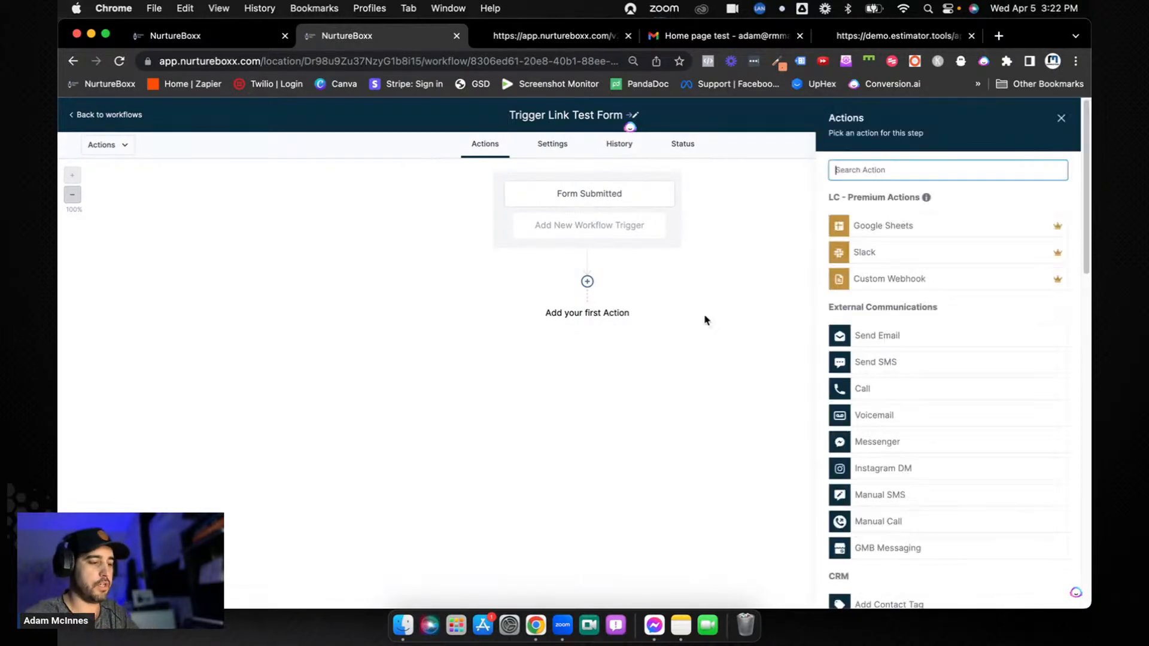
pyautogui.write('a')
pyautogui.press('BackSpace')
pyautogui.write('tag')
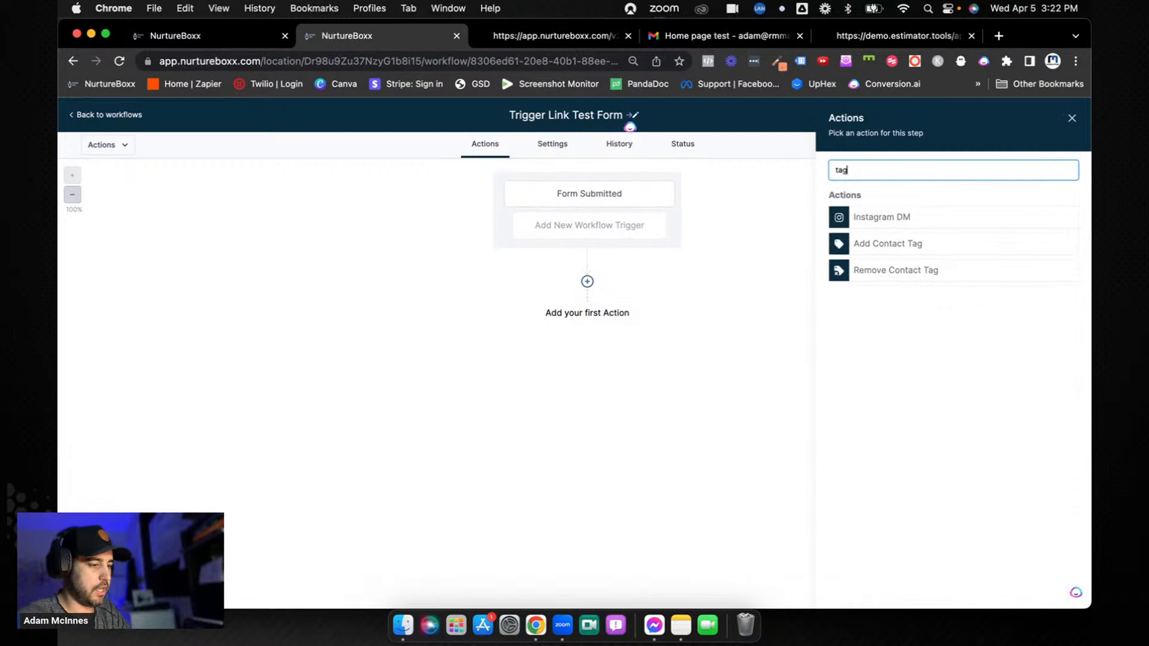
pyautogui.click(900, 237)
pyautogui.click(859, 238)
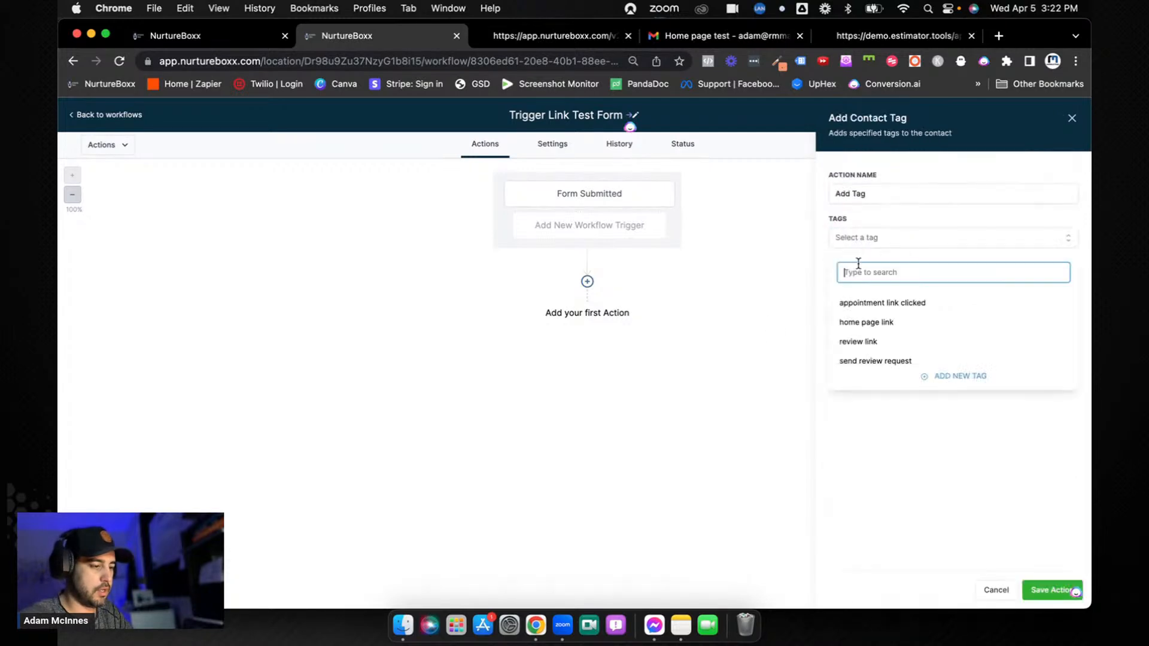
pyautogui.write('trigger link form submit')
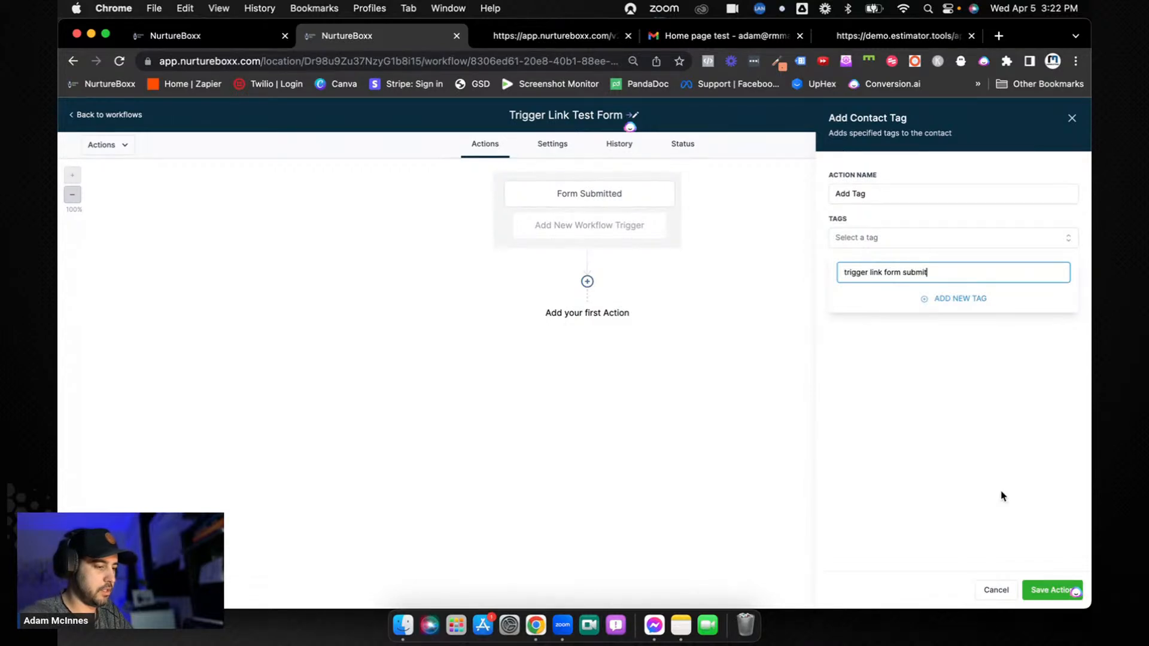
pyautogui.click(1047, 590)
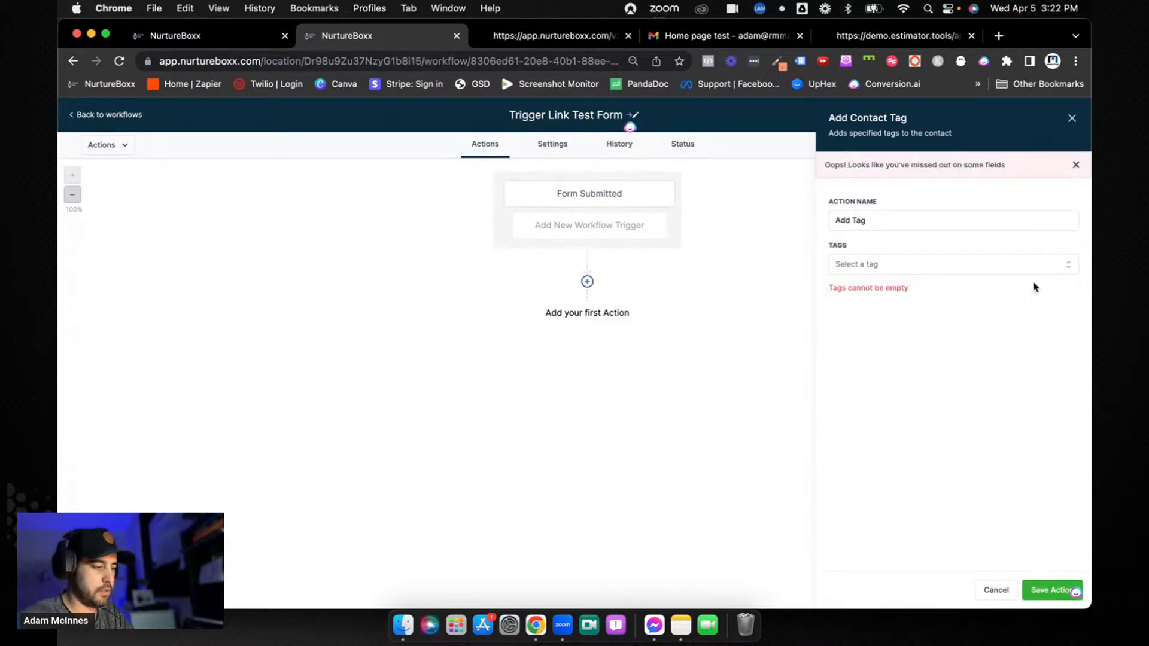
pyautogui.click(927, 266)
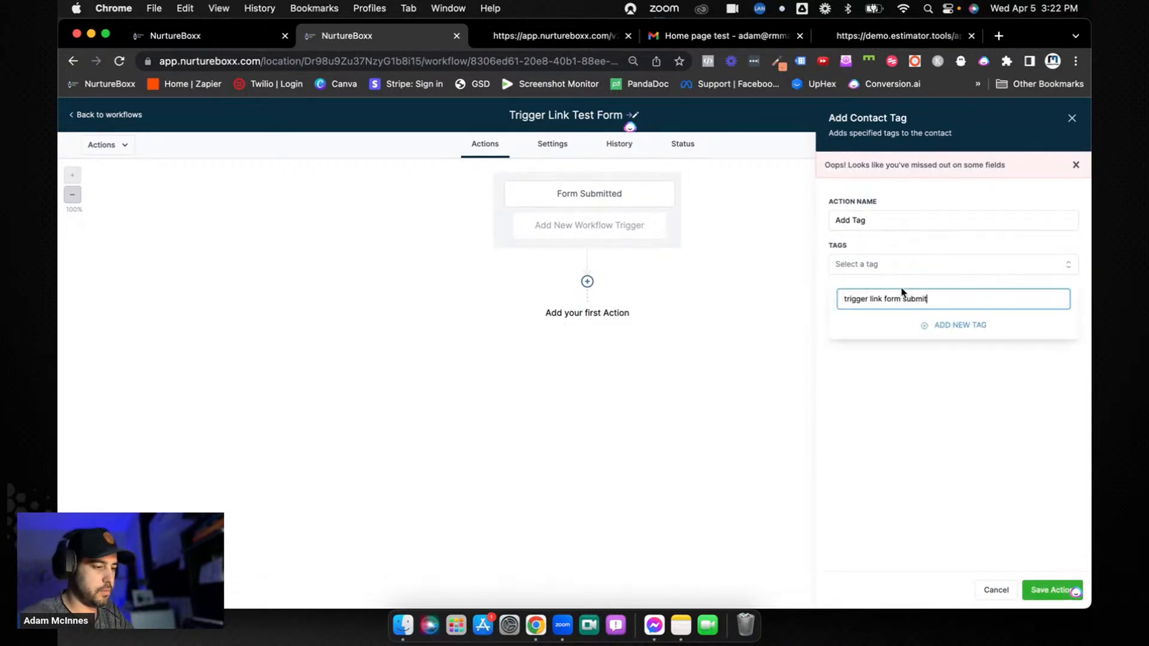
pyautogui.click(954, 324)
pyautogui.click(1051, 590)
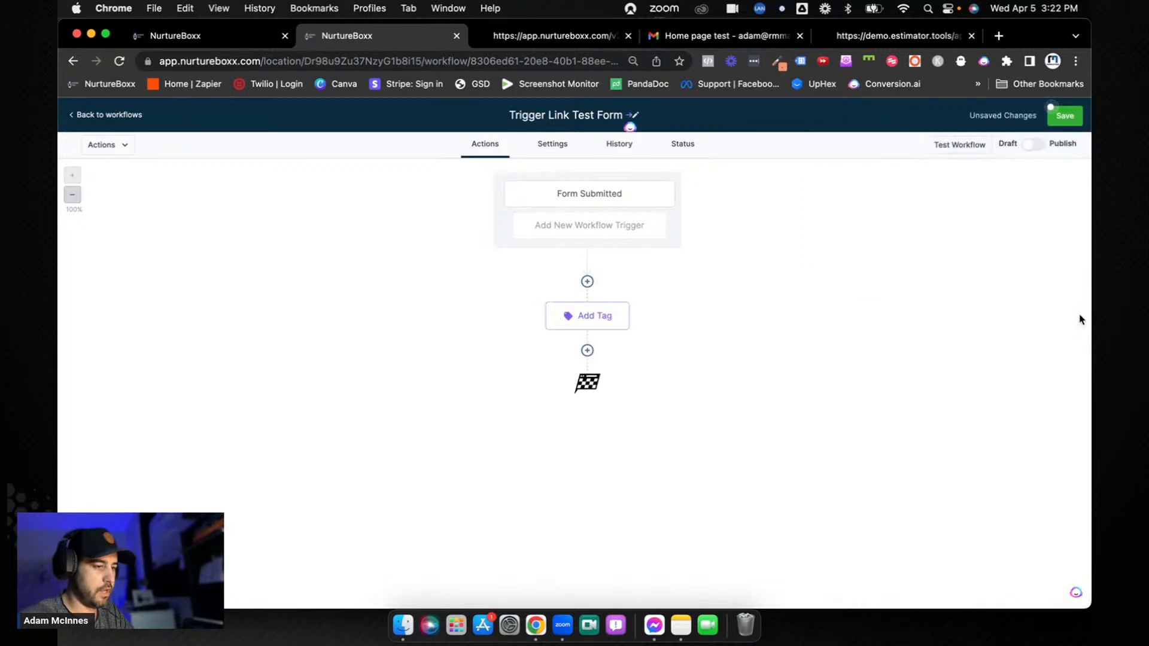
pyautogui.click(1053, 112)
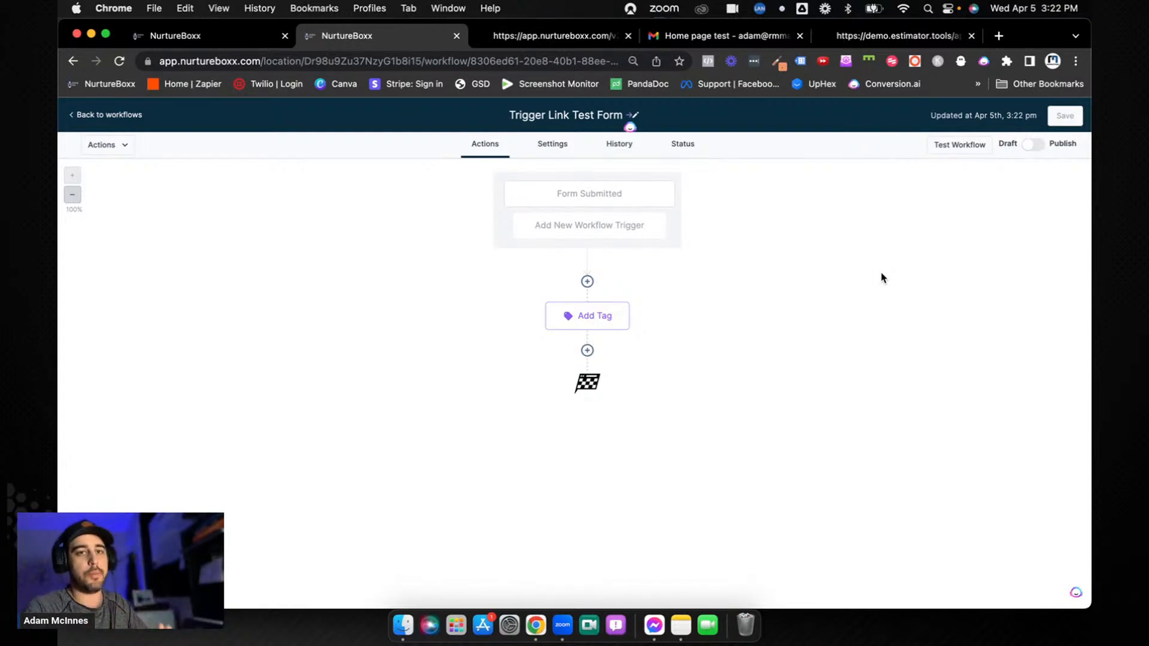
# Add a Wait action after the Add Tag step and set it to wait for a Condition
pyautogui.click(611, 322)
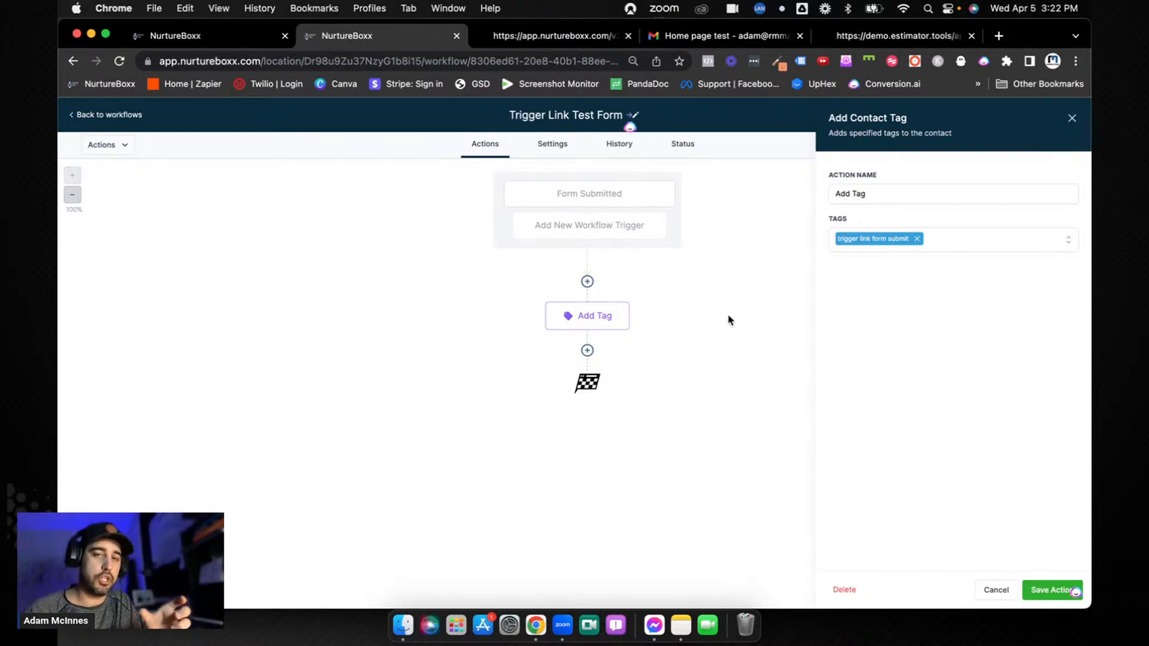
pyautogui.click(586, 350)
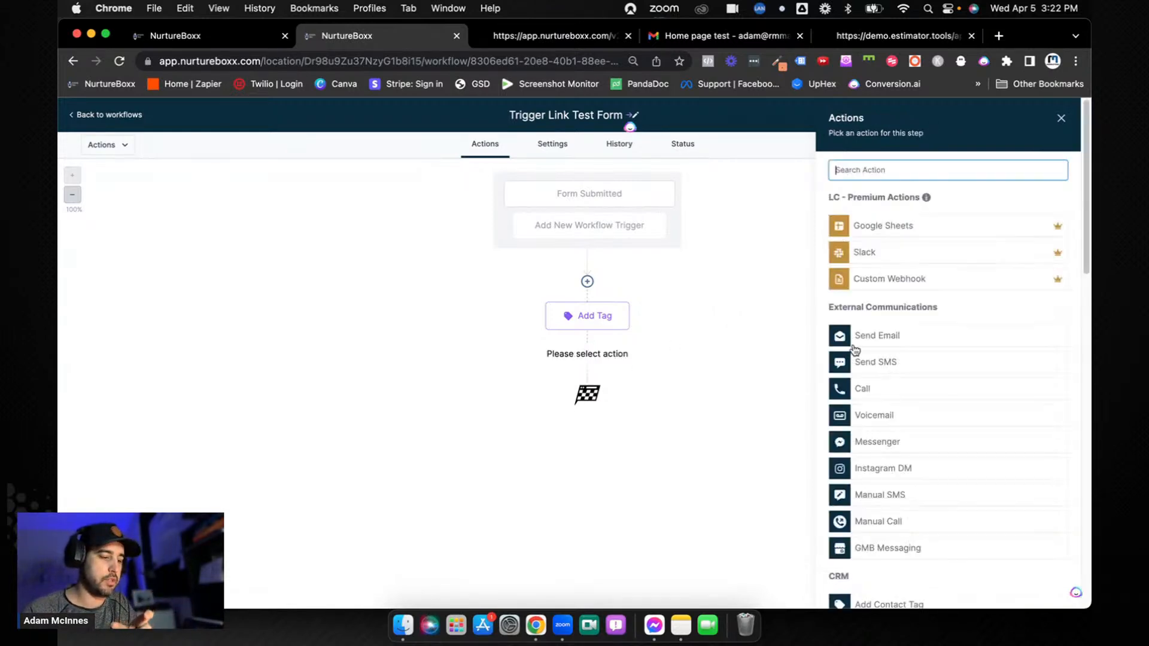
pyautogui.write('wait')
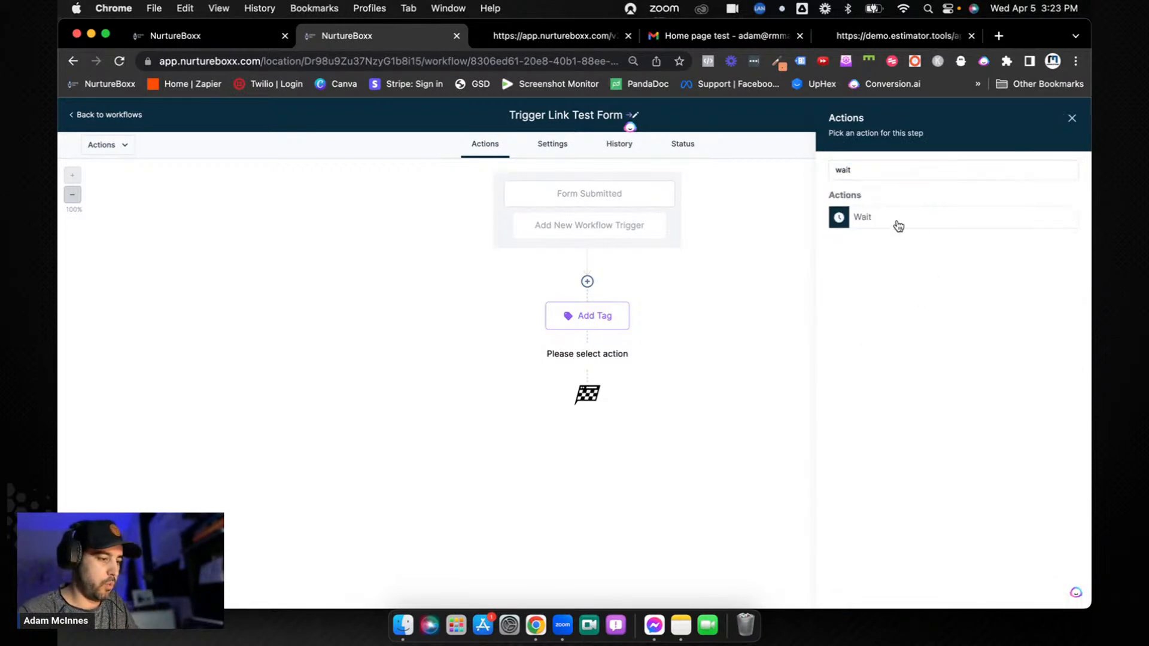
pyautogui.click(897, 225)
pyautogui.click(758, 246)
pyautogui.scroll(-1, 733, 336)
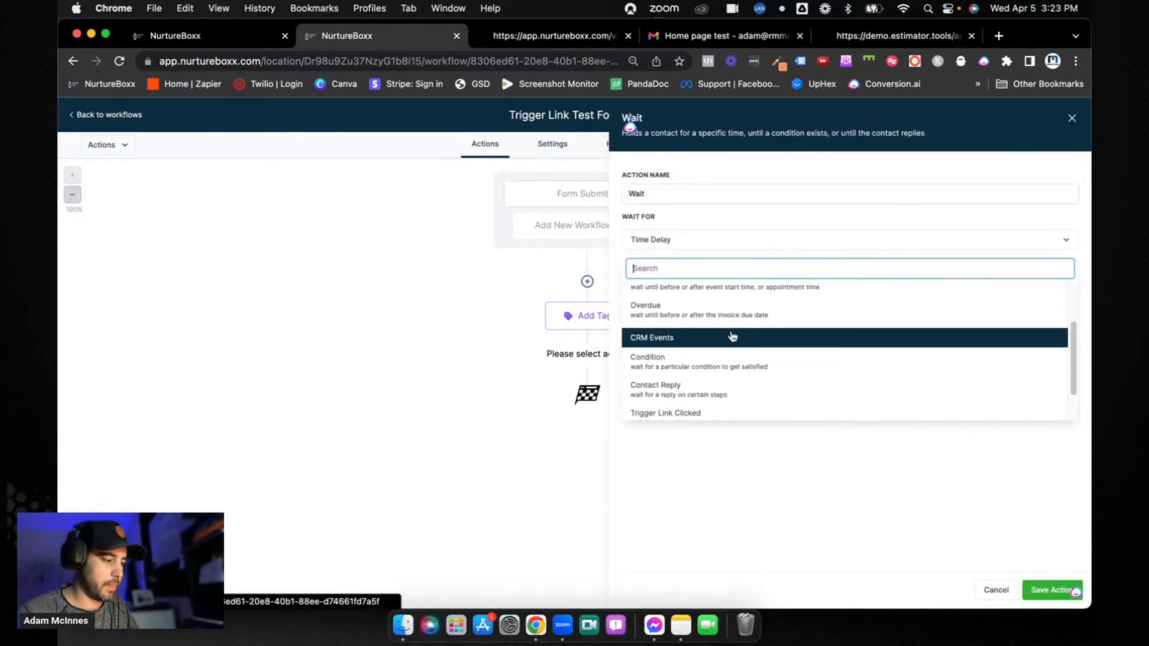
pyautogui.click(726, 357)
# Define the wait condition's segment as Tags Includes "trigger link form submit"
pyautogui.click(709, 343)
pyautogui.click(708, 362)
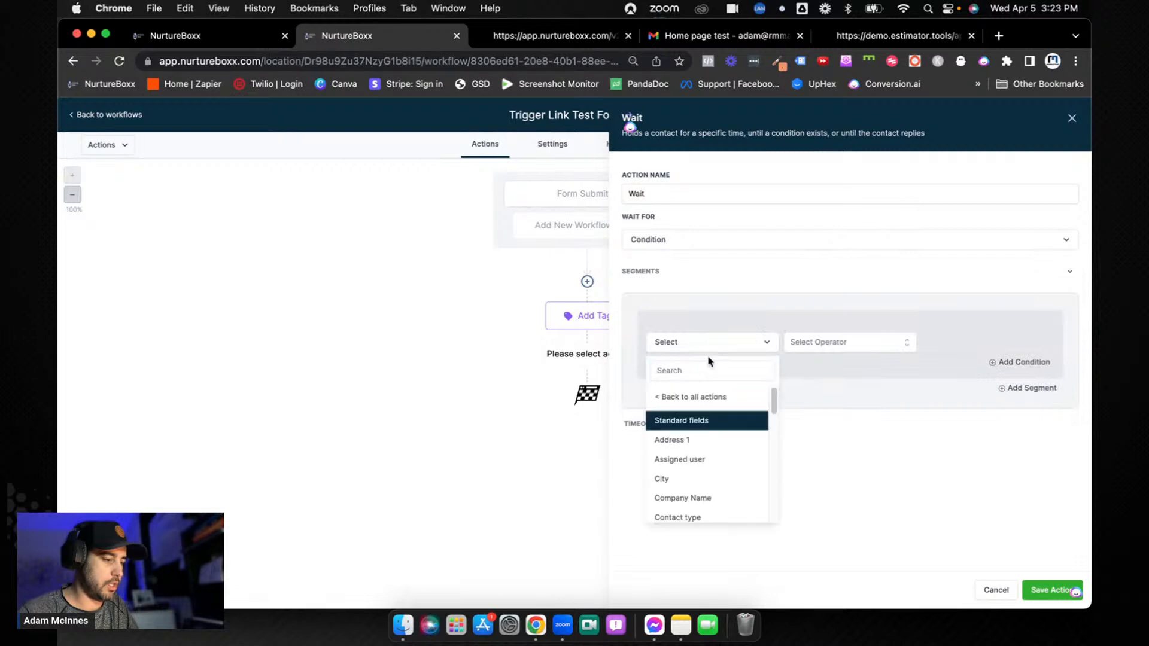
pyautogui.click(713, 372)
pyautogui.write('tag')
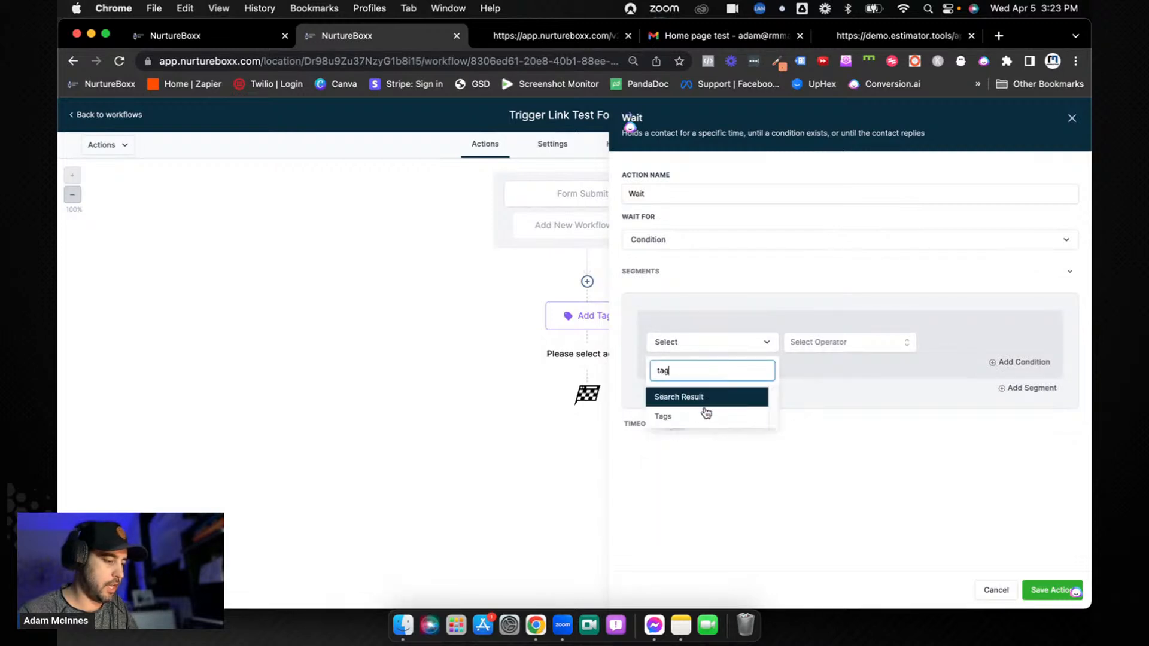
pyautogui.click(708, 414)
pyautogui.click(809, 351)
pyautogui.click(822, 368)
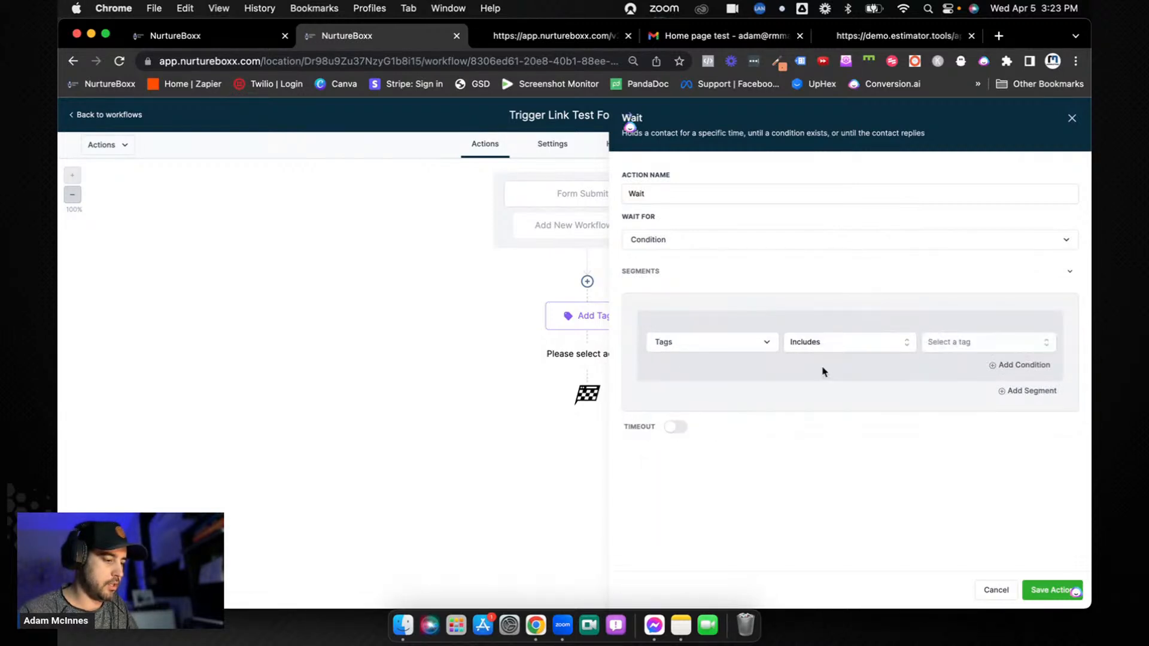
pyautogui.click(951, 340)
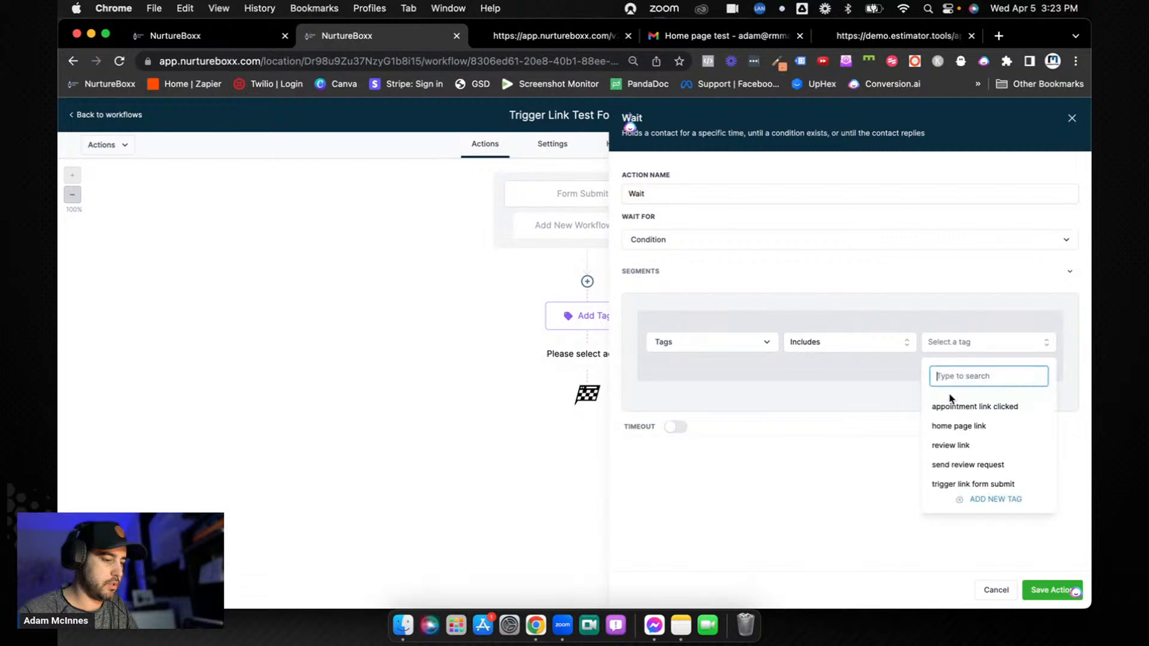
pyautogui.click(953, 487)
pyautogui.click(854, 483)
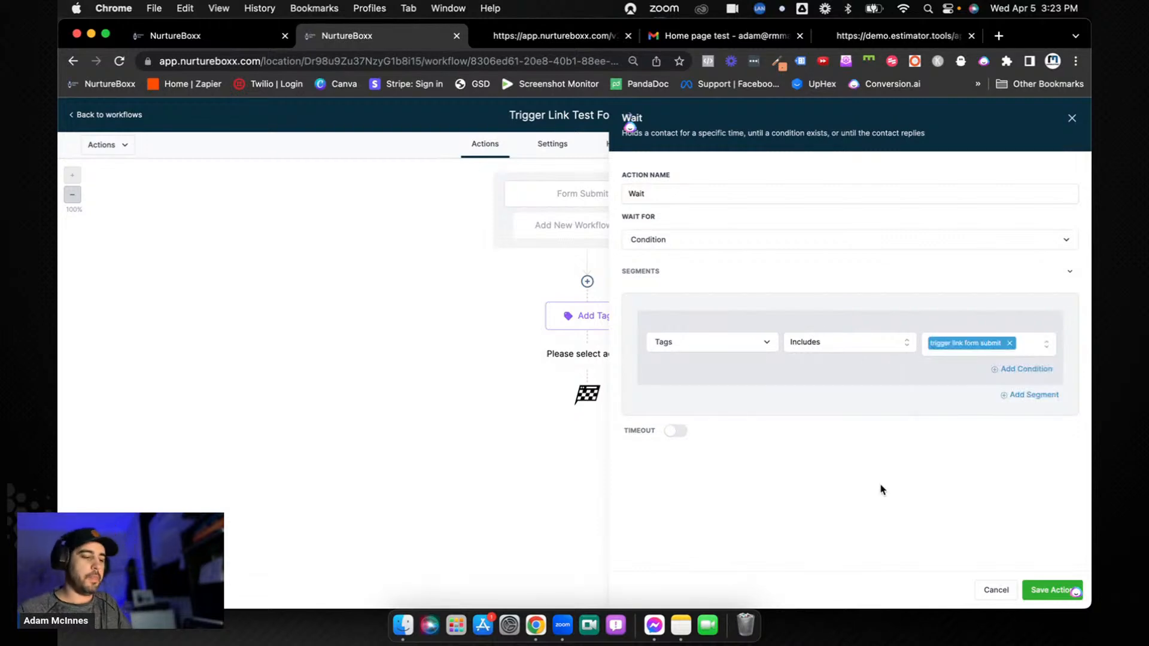